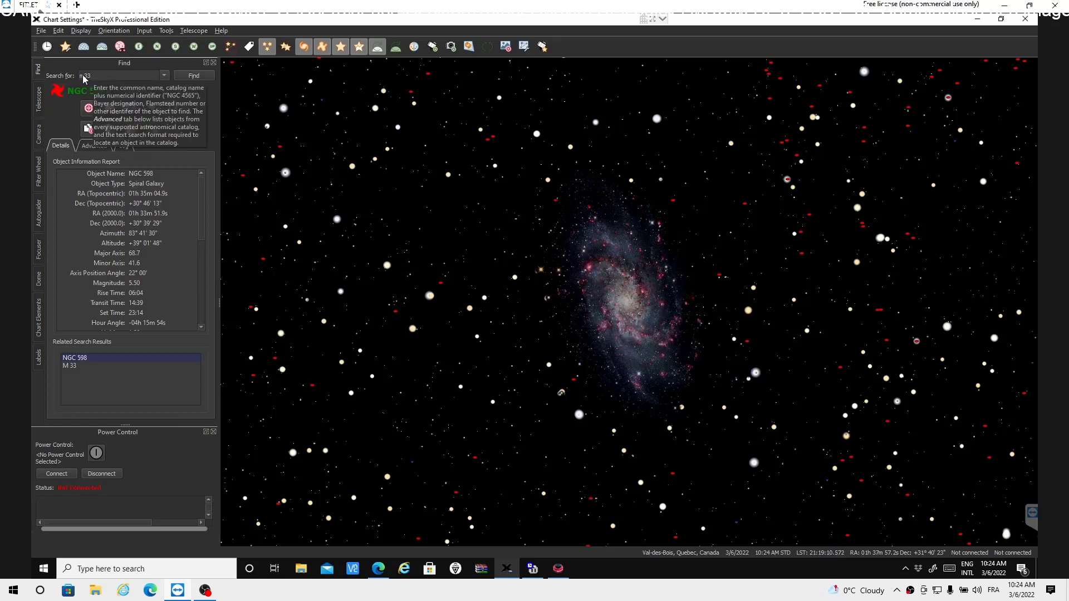
Step: Find m33 in the sky chart and open the Mosaic Grid tool
left_click(193, 76)
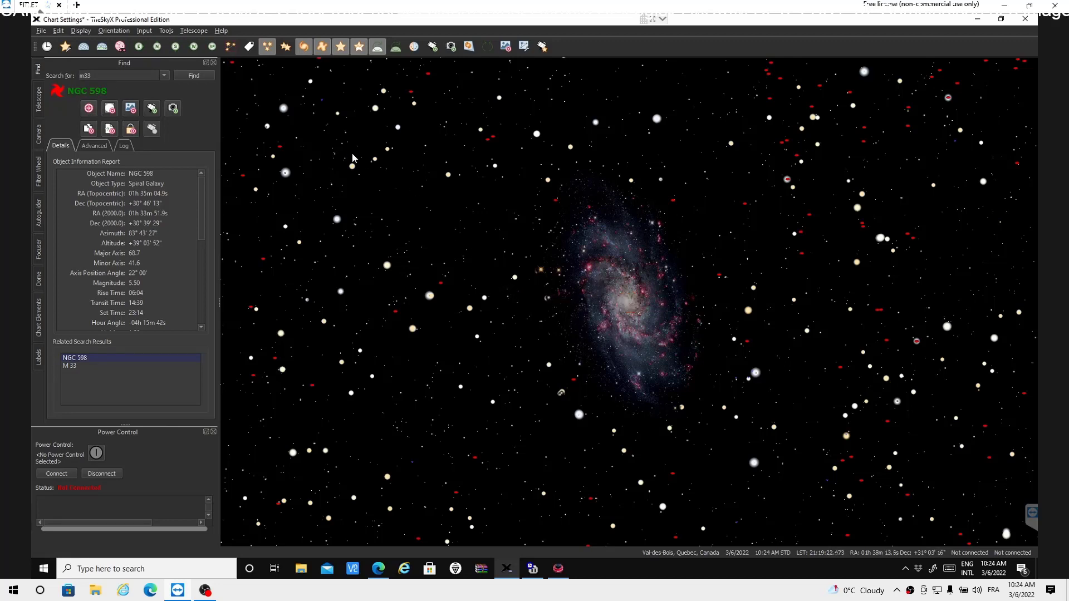
left_click(166, 31)
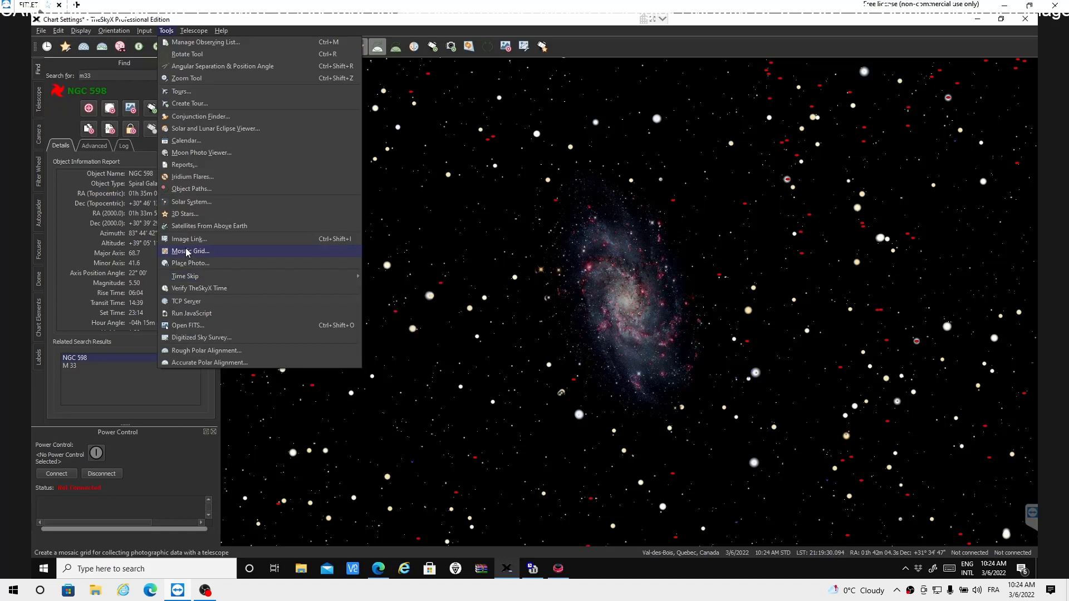
left_click(187, 252)
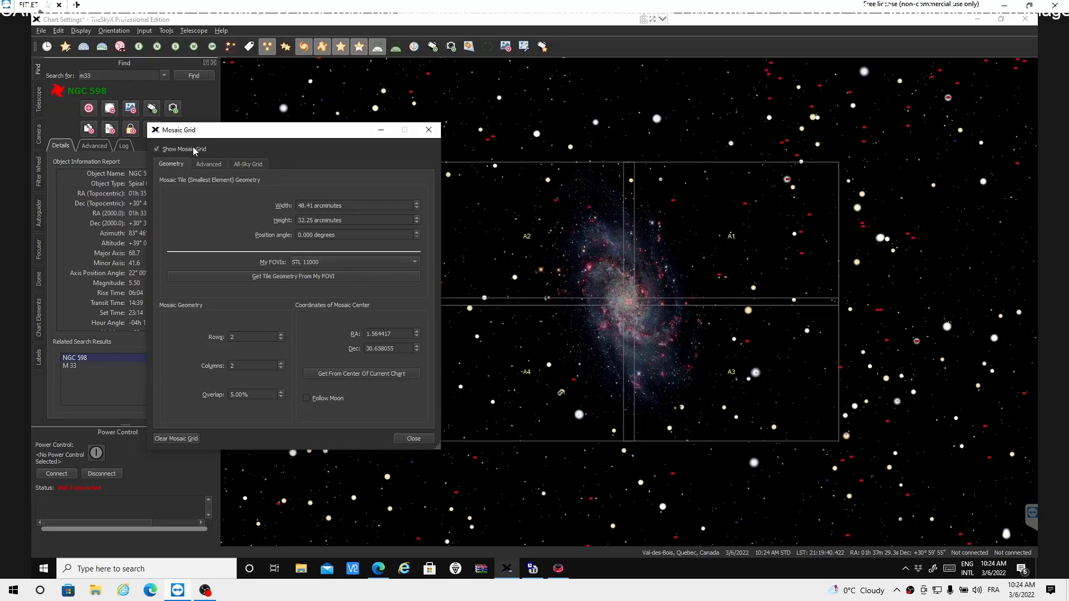
Step: Toggle the mosaic grid's display off and on again, and choose STL 11000 as the field-of-view indicator
left_click(156, 149)
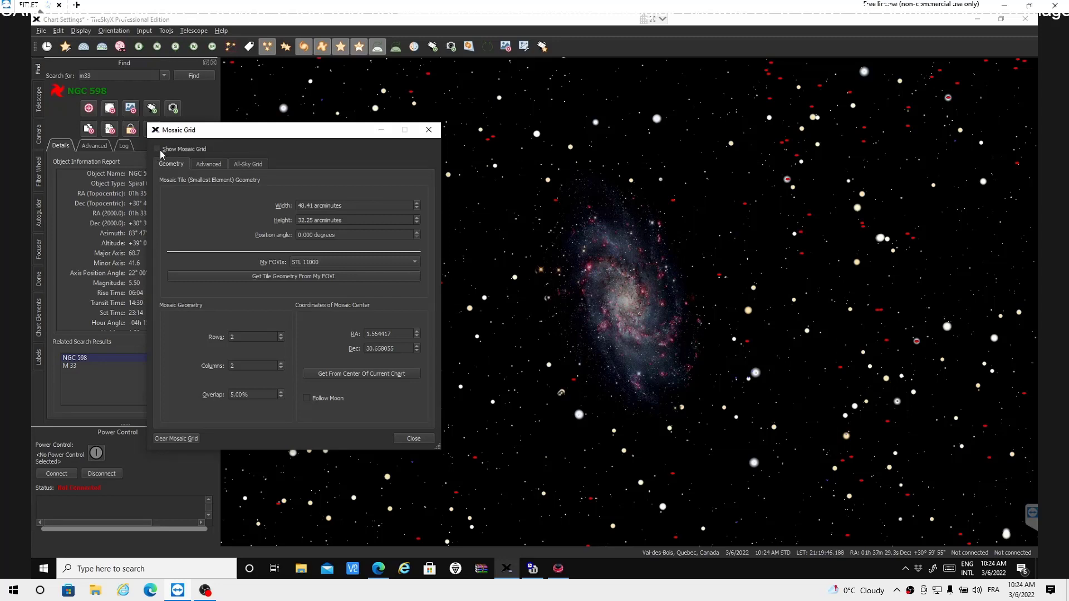
left_click(158, 151)
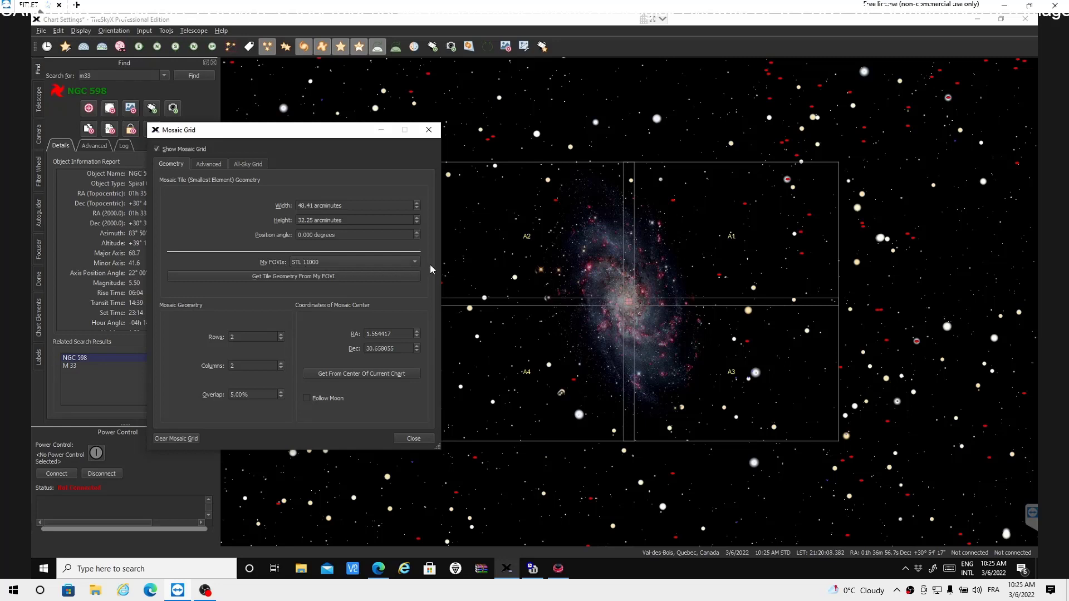
left_click(415, 262)
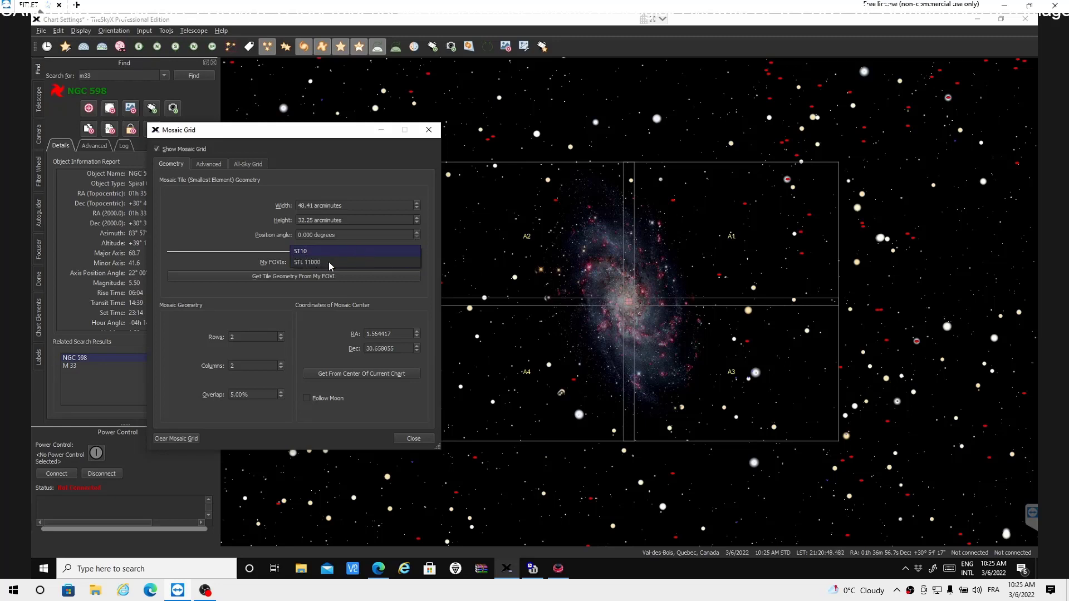
left_click(314, 263)
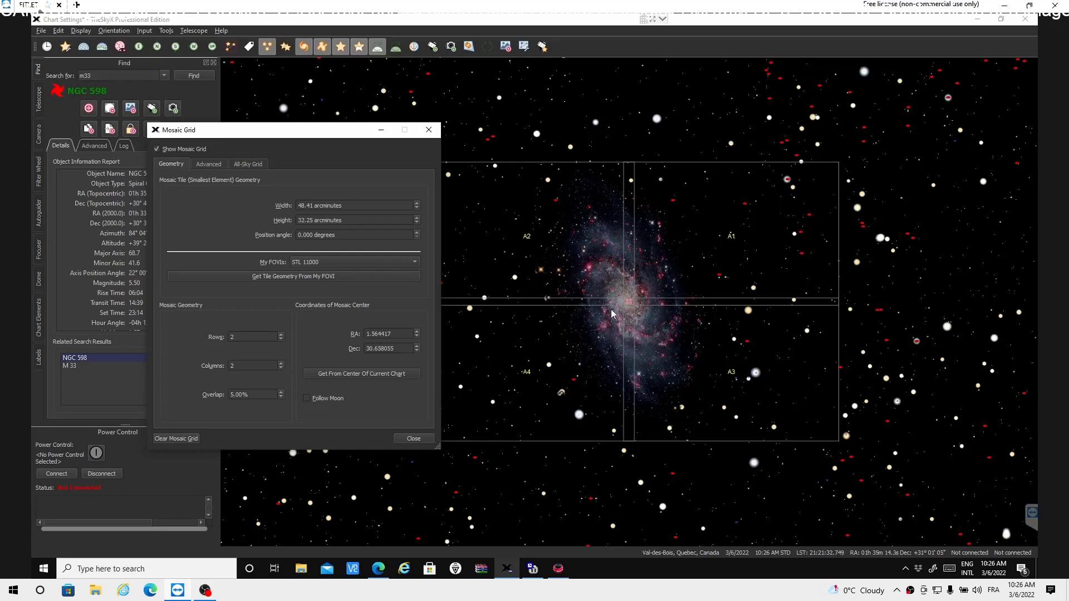
Step: Clear the mosaic grid and try layouts with 3, 2 and 1 rows by 2 columns over the galaxy
left_click(175, 439)
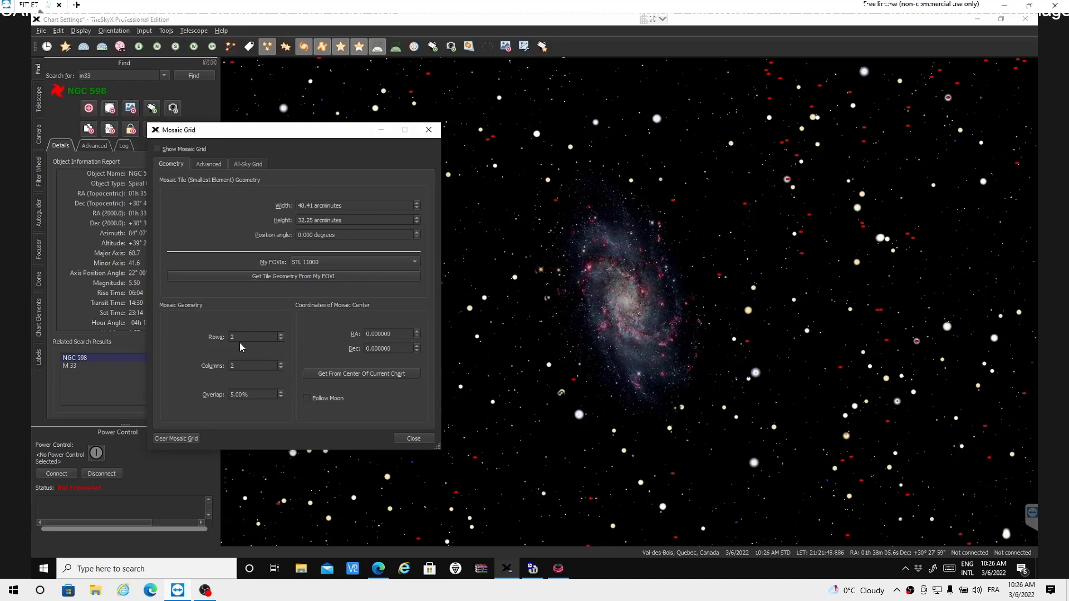
left_click(281, 336)
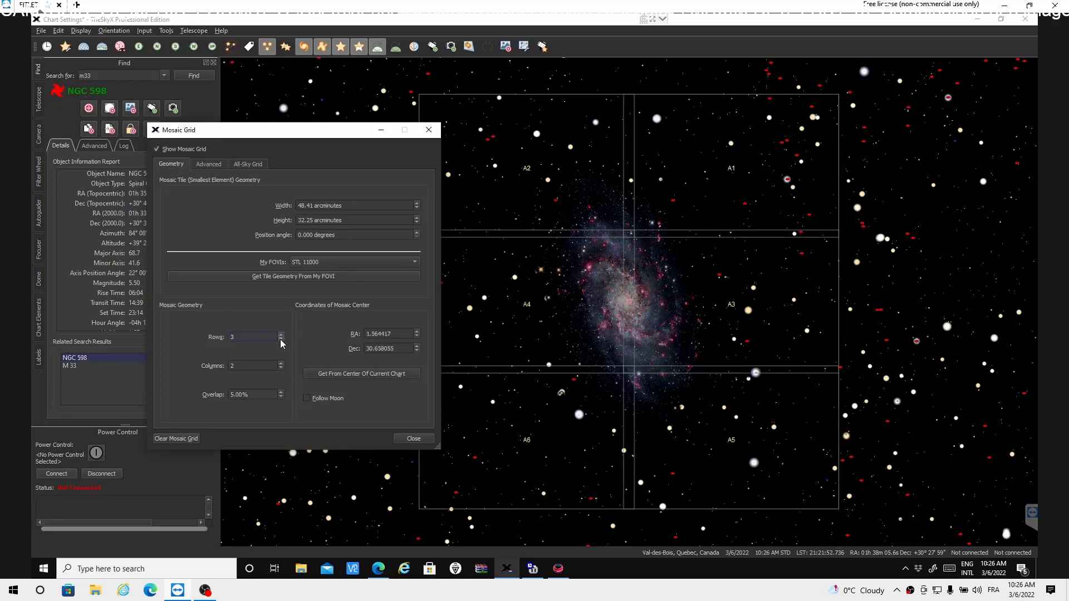
left_click(280, 339)
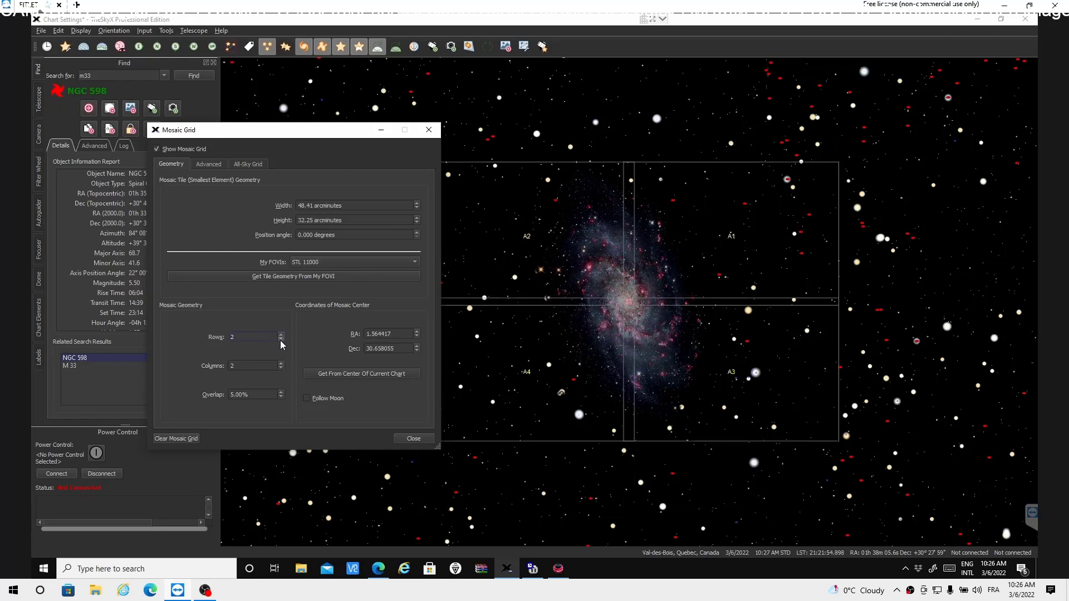
left_click(280, 340)
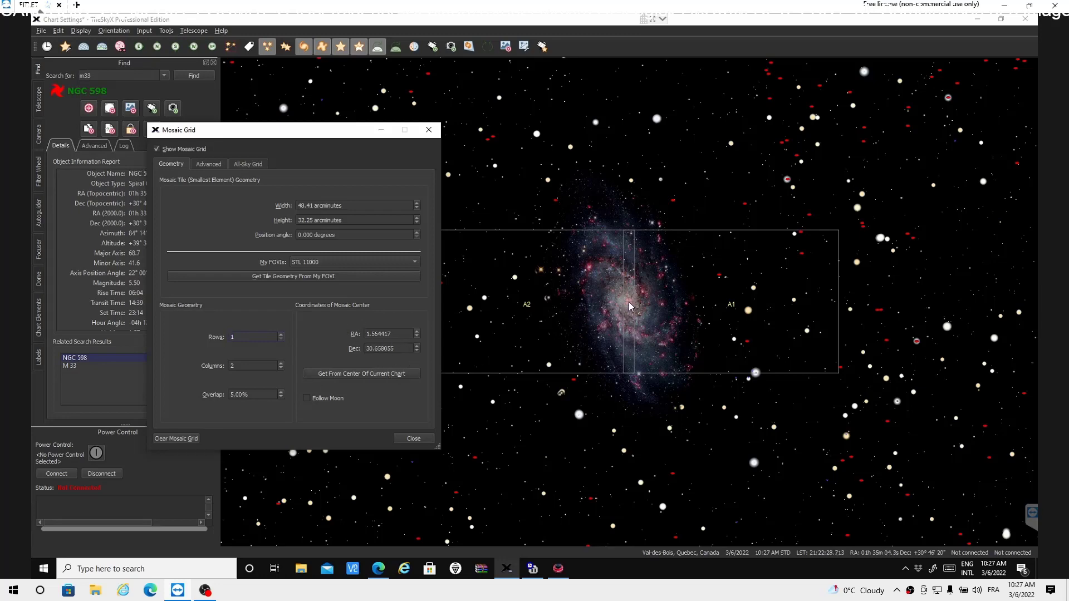
Step: Shift the mosaic slightly to centre it on the galaxy's core and set the mosaic to 2 rows
scroll(629, 309, "up", 3)
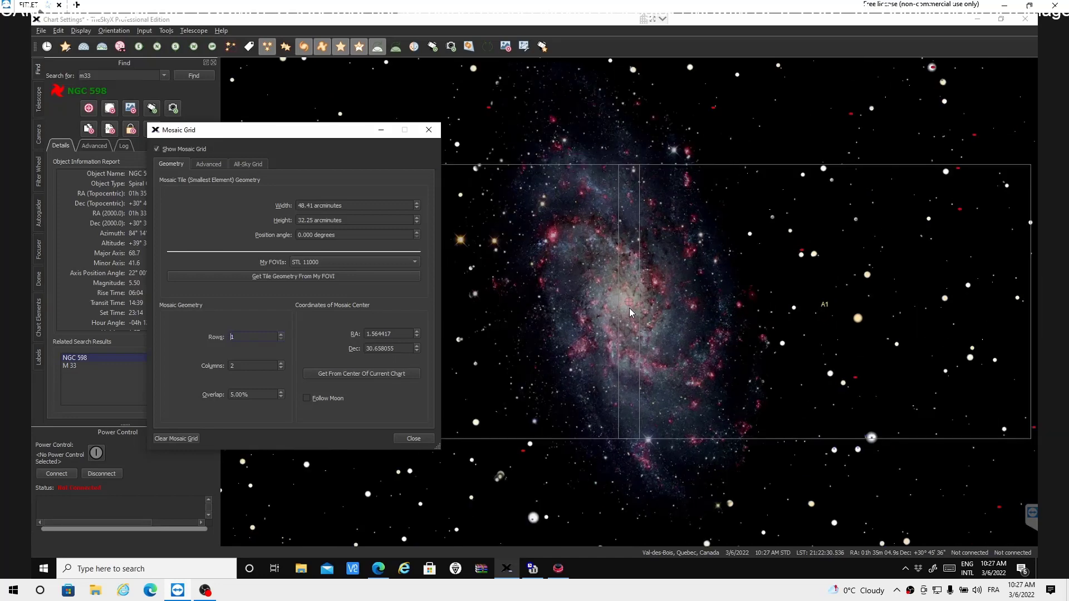
scroll(629, 309, "up", 3)
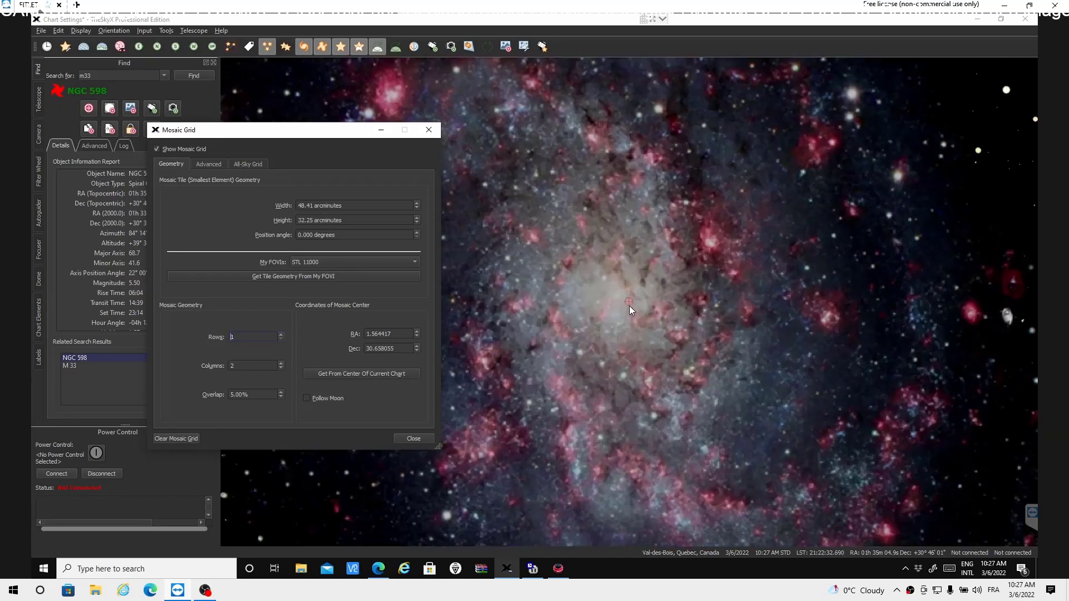
scroll(628, 310, "down", 4)
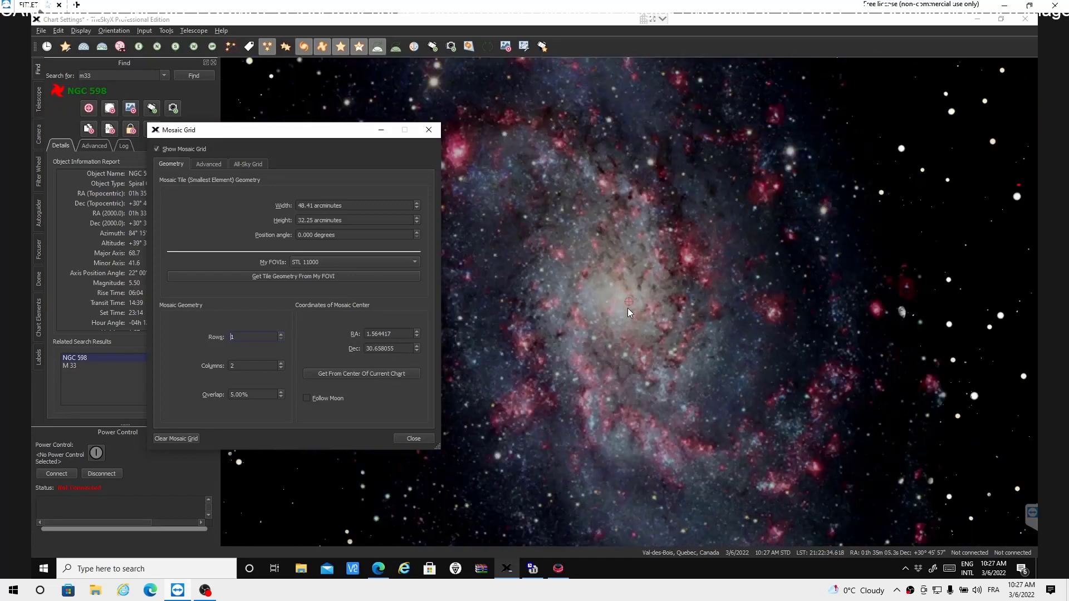
scroll(629, 312, "down", 2)
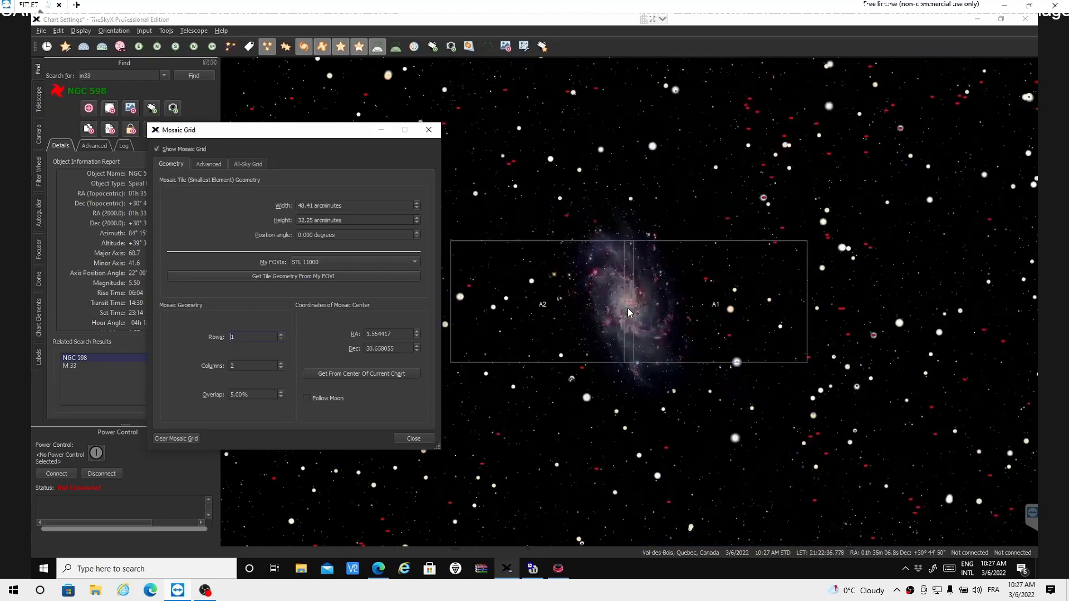
mouse_move(629, 300)
left_mouse_down()
mouse_move(656, 370)
mouse_move(751, 382)
mouse_move(784, 333)
mouse_move(777, 295)
mouse_move(696, 234)
mouse_move(652, 236)
mouse_move(641, 292)
mouse_move(626, 303)
left_mouse_up()
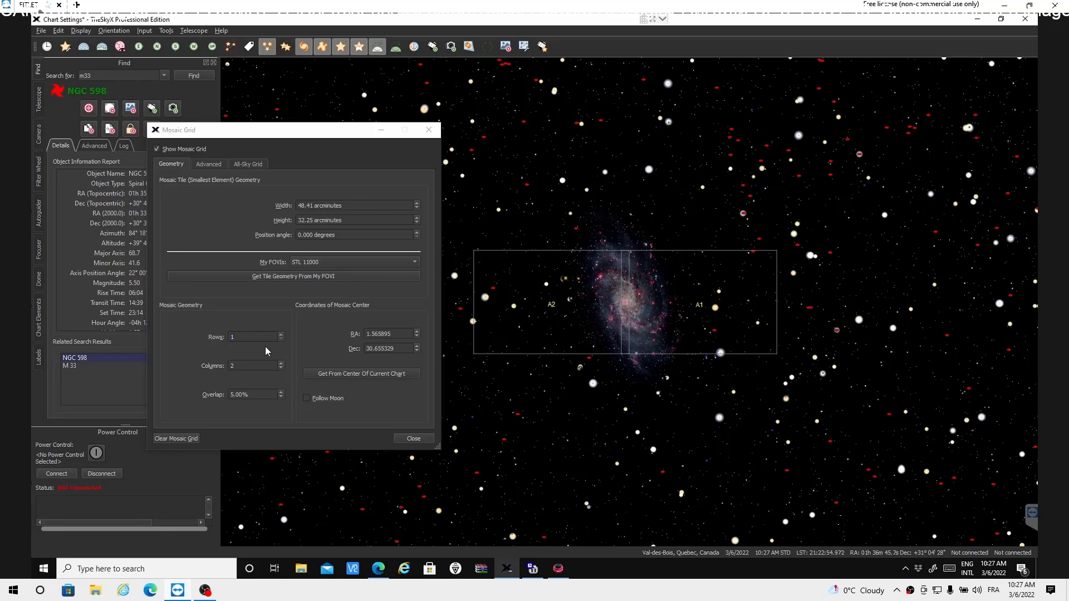
left_click(281, 335)
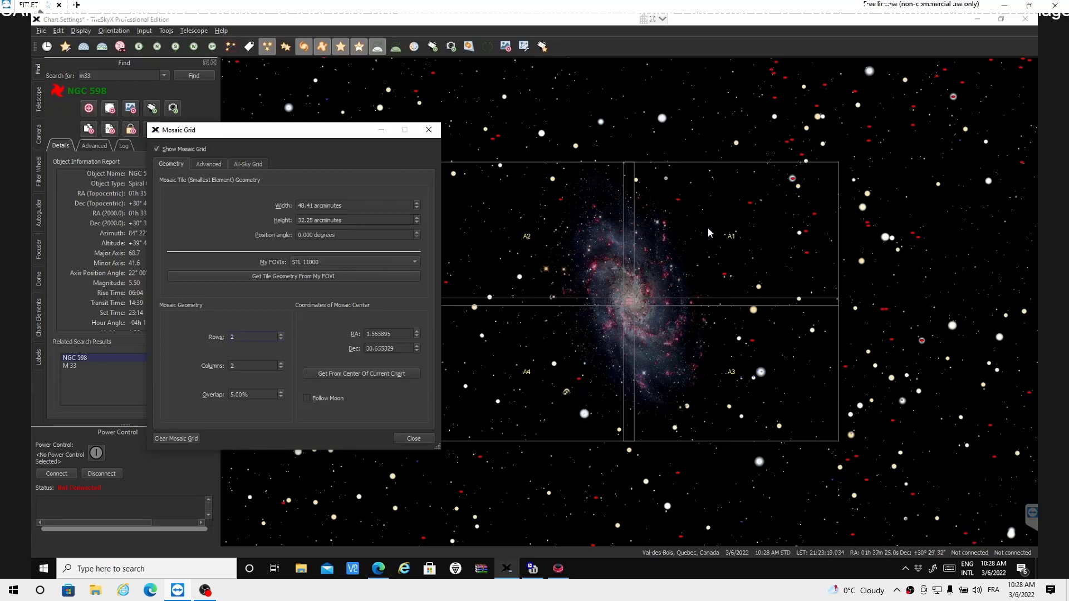
Step: Select mosaic tiles A1 and A3 in turn to view their object information and coordinates
left_click(731, 240)
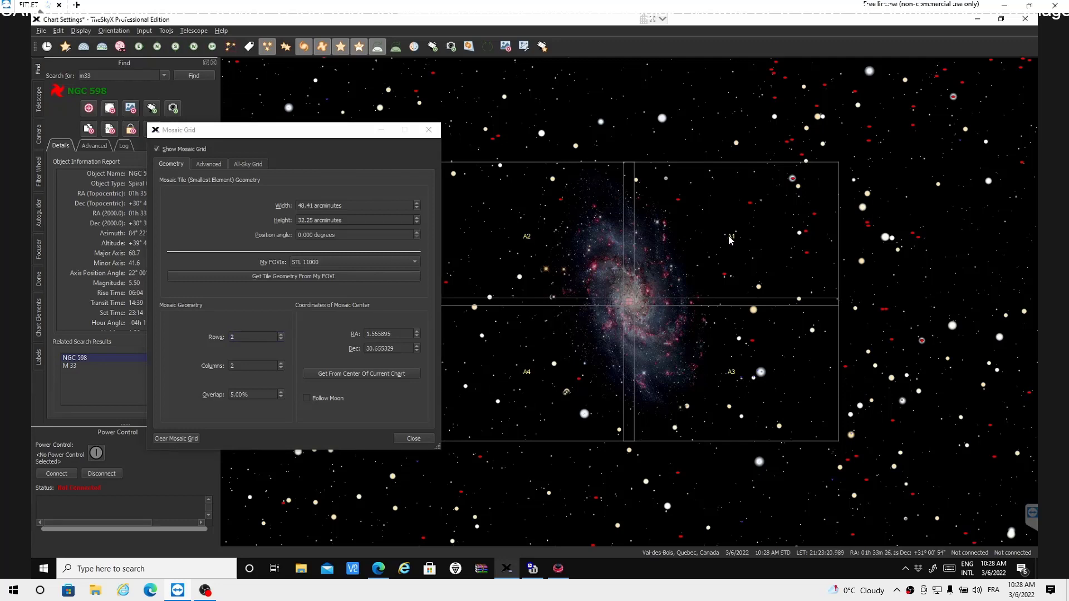
left_click(731, 238)
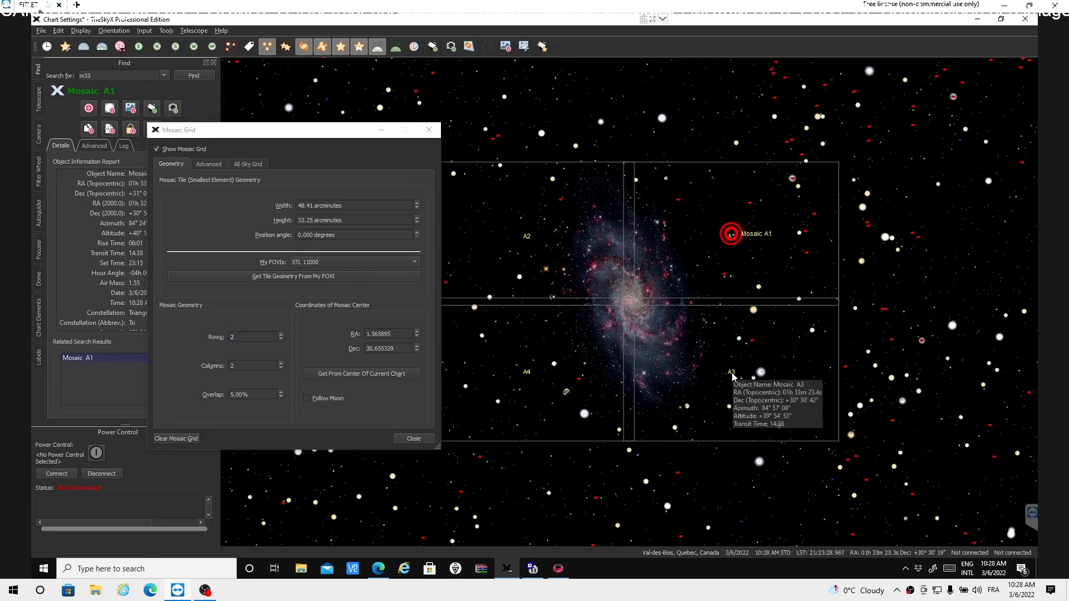
left_click(731, 373)
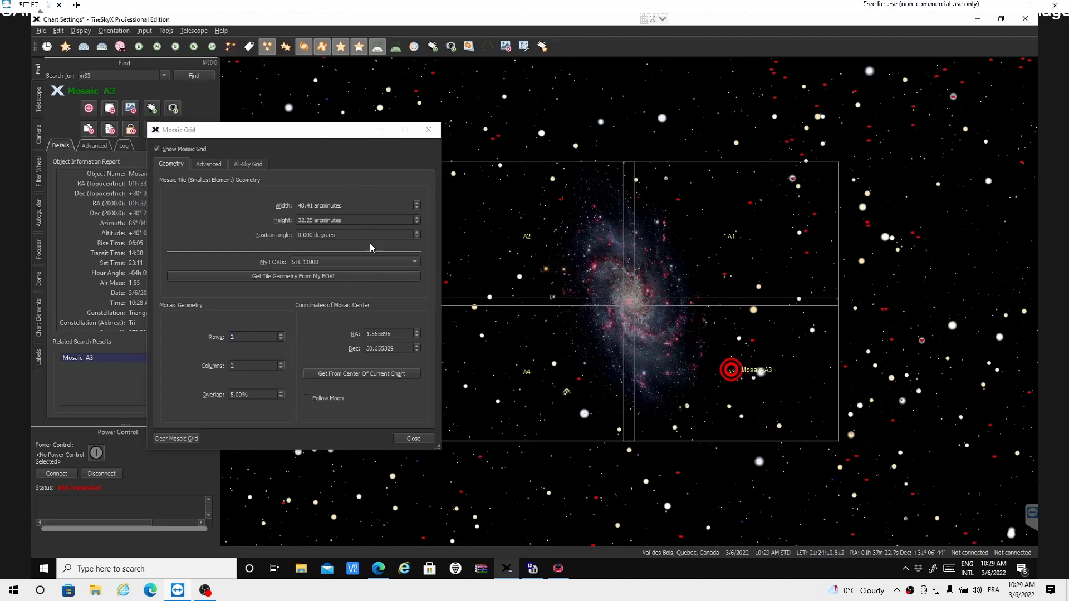
Step: Review the mosaic grid's Advanced and All-Sky Grid options, return to the geometry settings and close the Mosaic Grid window
left_click(213, 165)
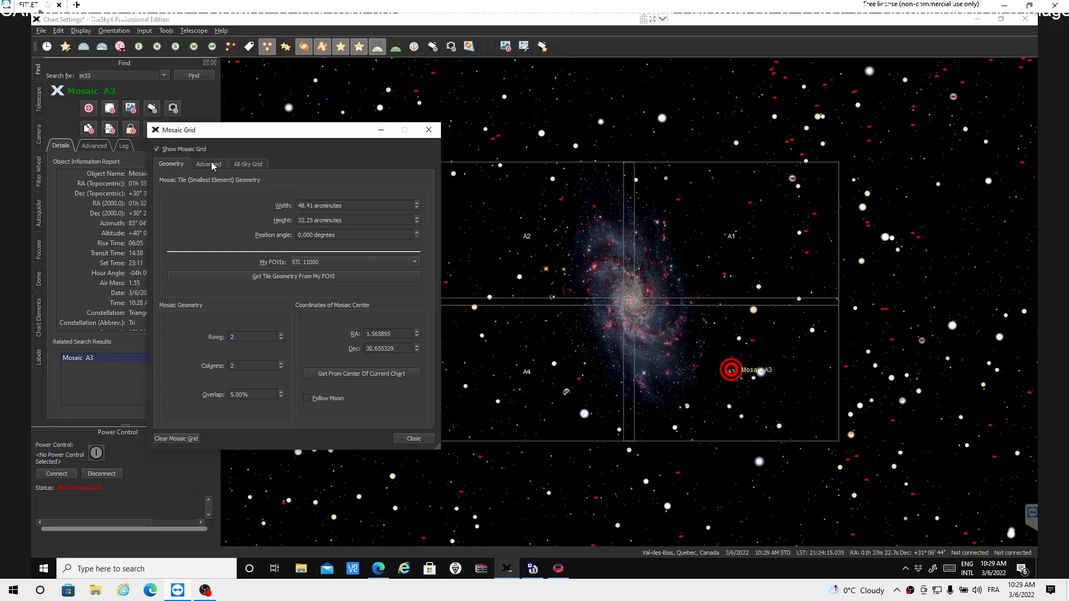
left_click(212, 165)
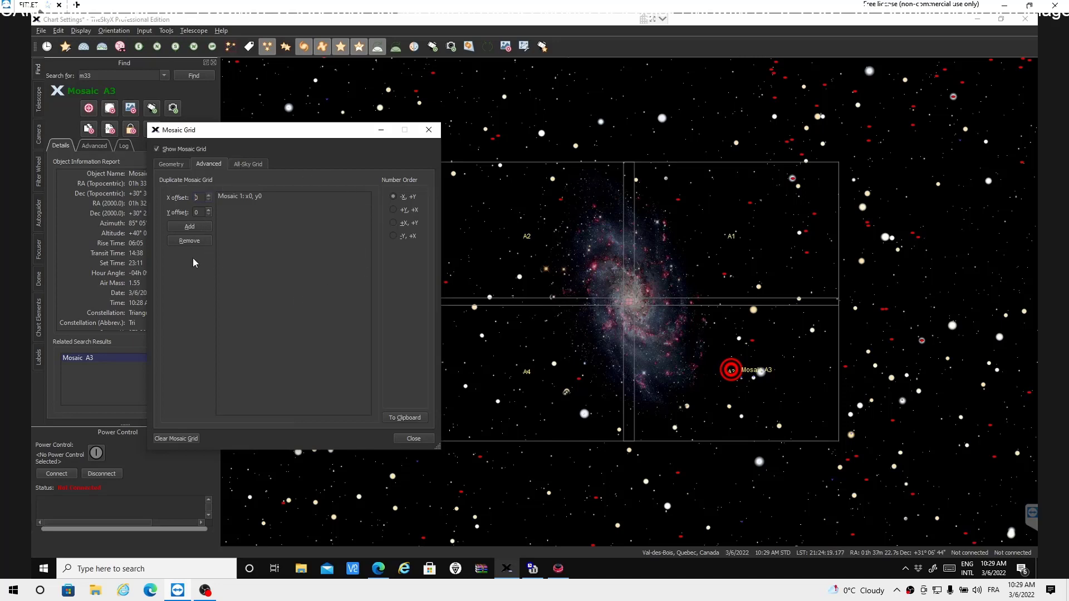
left_click(253, 168)
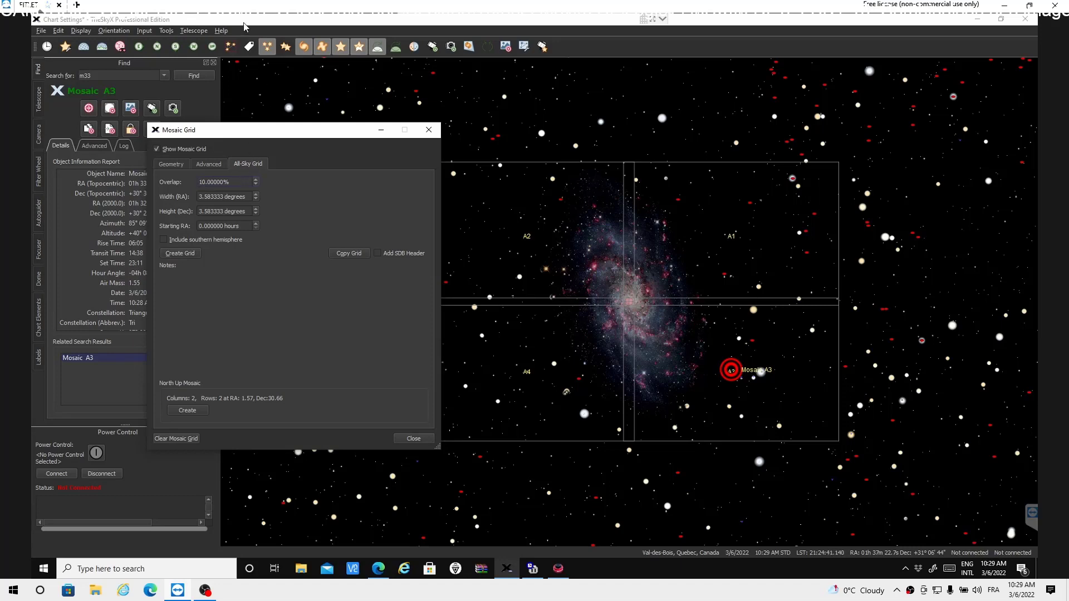
left_click(221, 31)
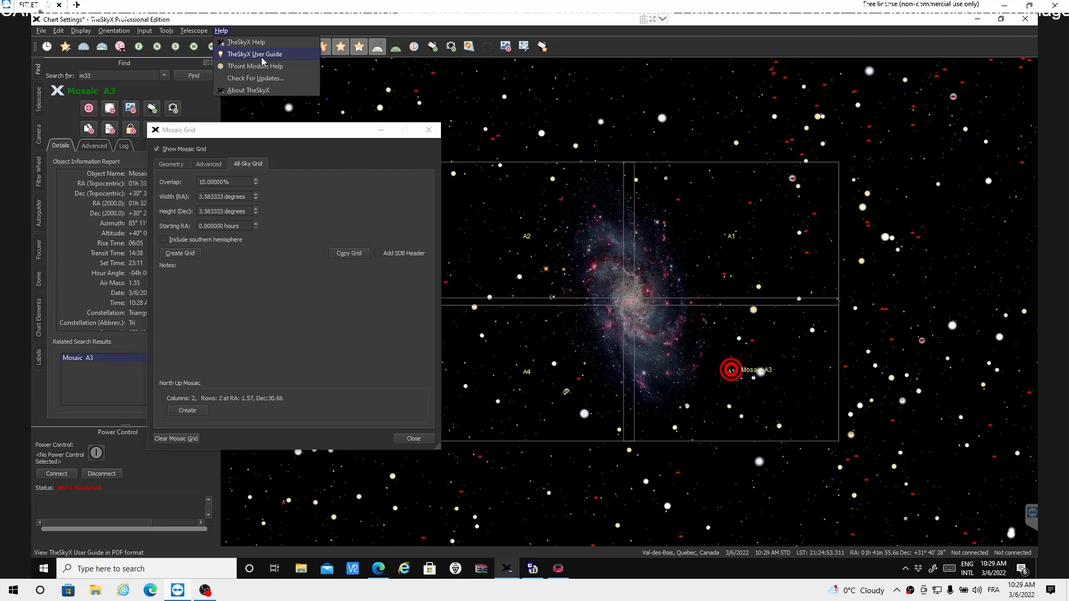
left_click(295, 138)
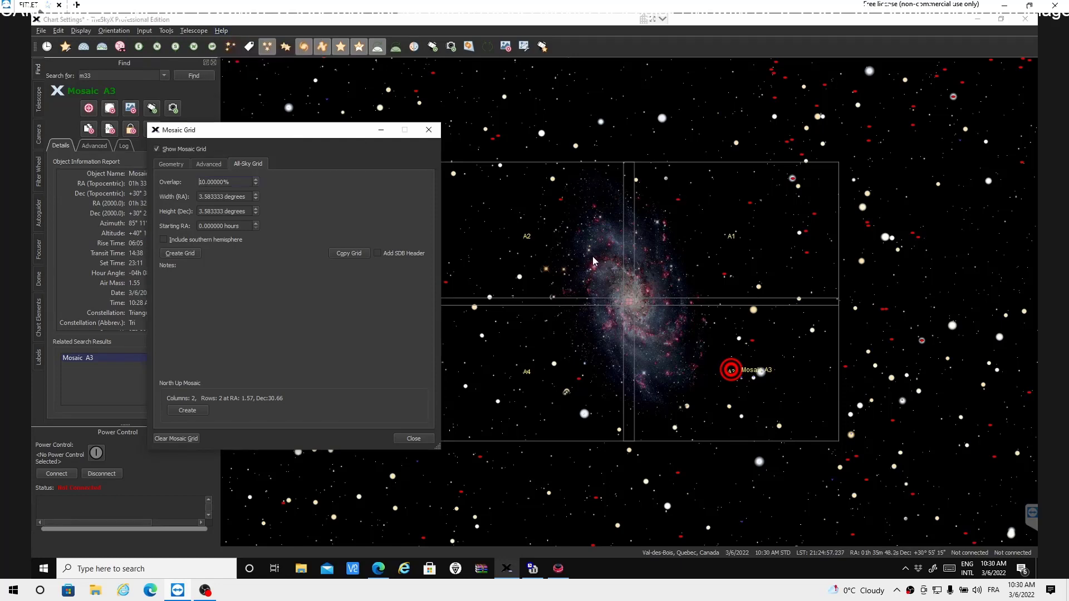
left_click(176, 167)
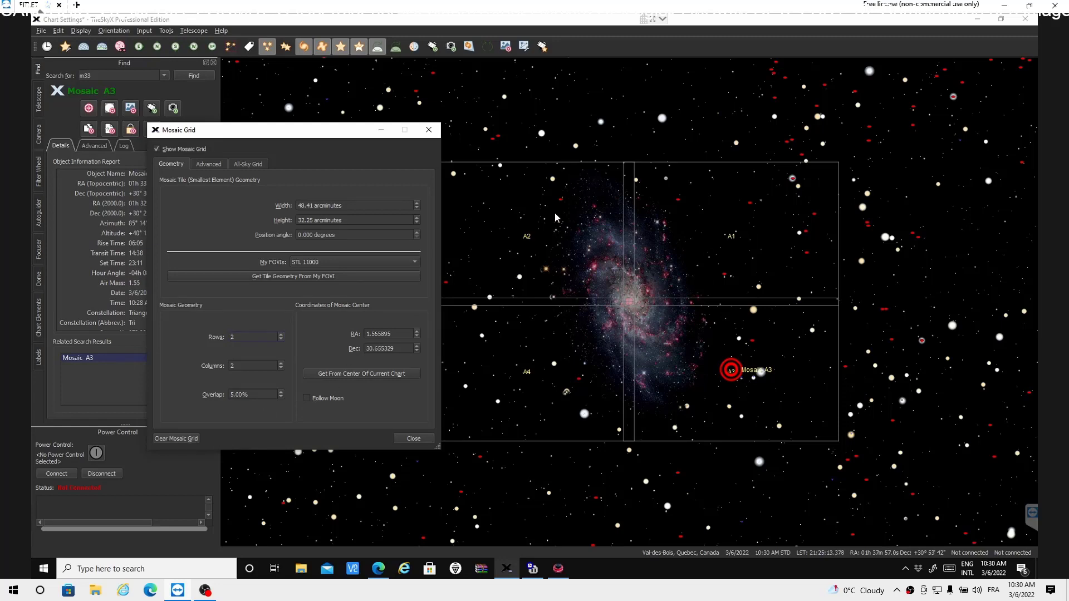
left_click(412, 440)
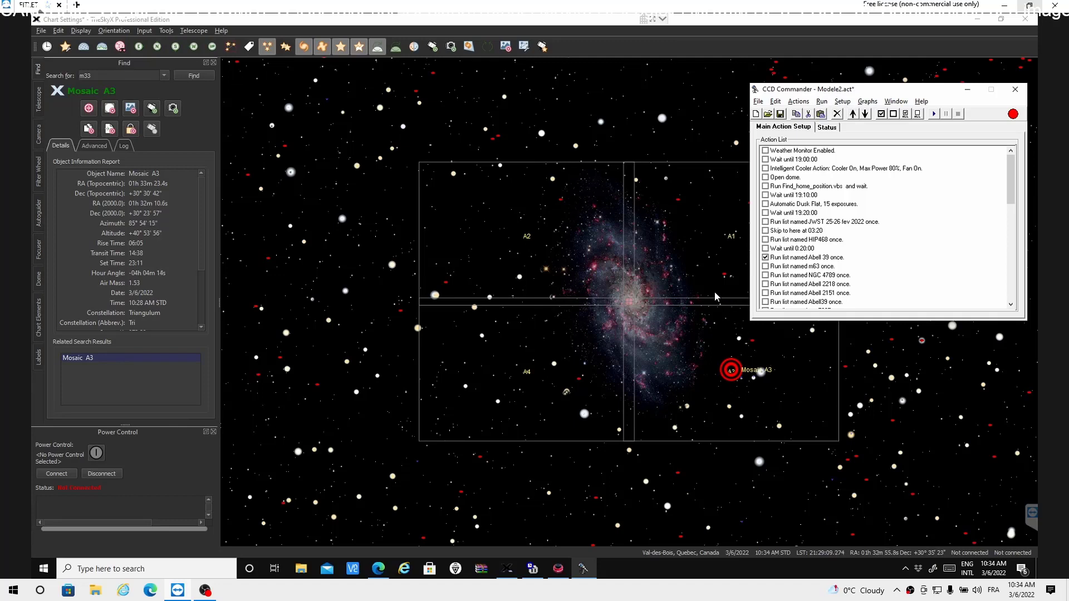
Step: Select mosaic tile A1 in the chart to get its coordinates and switch to CCD Commander
left_click(733, 240)
left_click(733, 240)
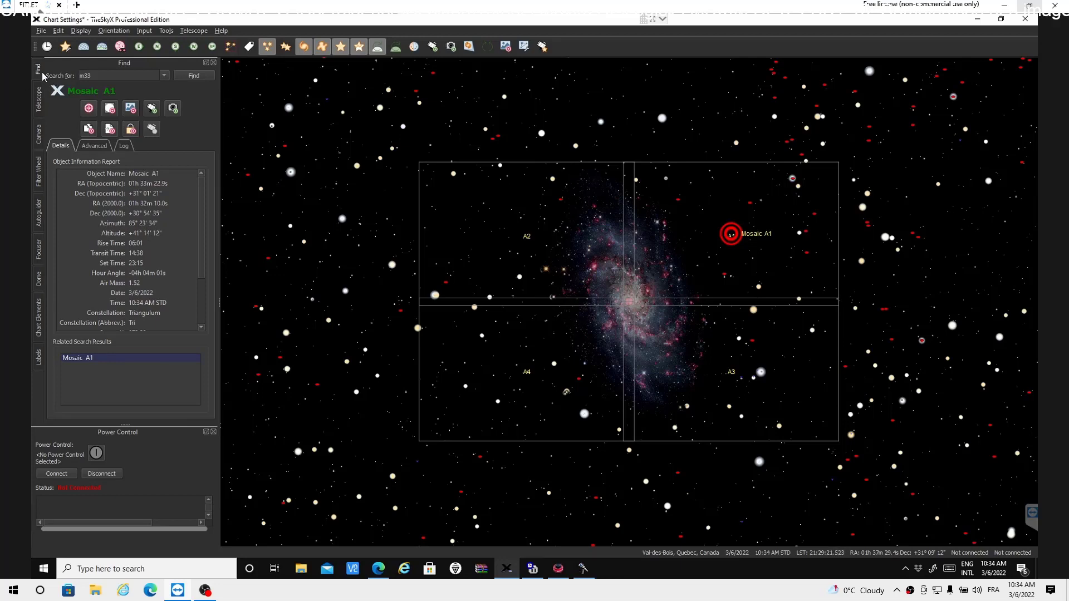
left_click(581, 568)
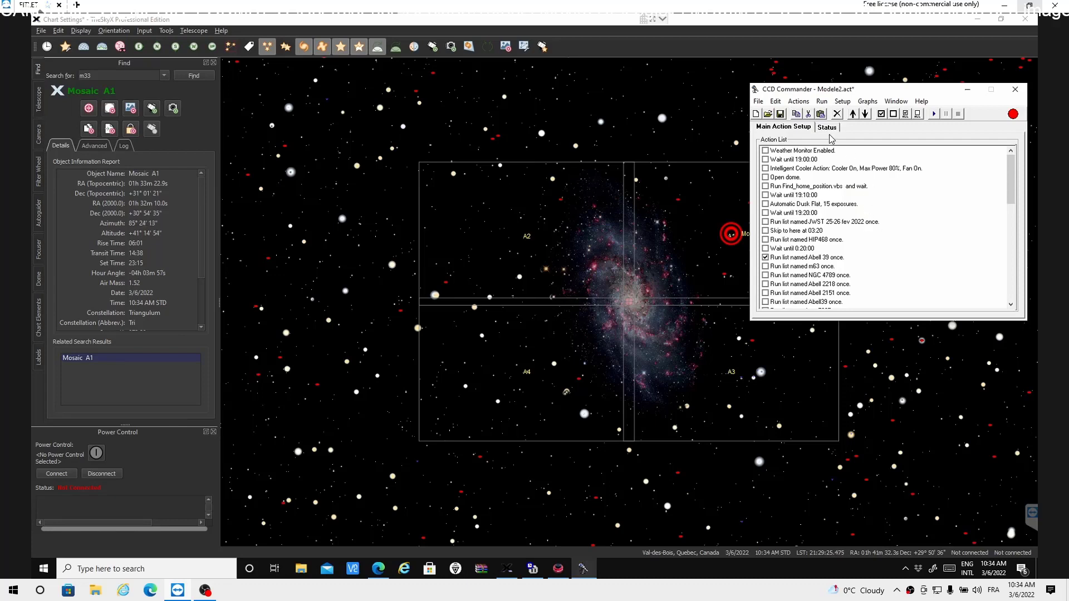
Step: Review the main action list, including the Mosaique M33 entries, and inspect the sub-actions of the enabled Abell 39 list
scroll(854, 201, "down", 1)
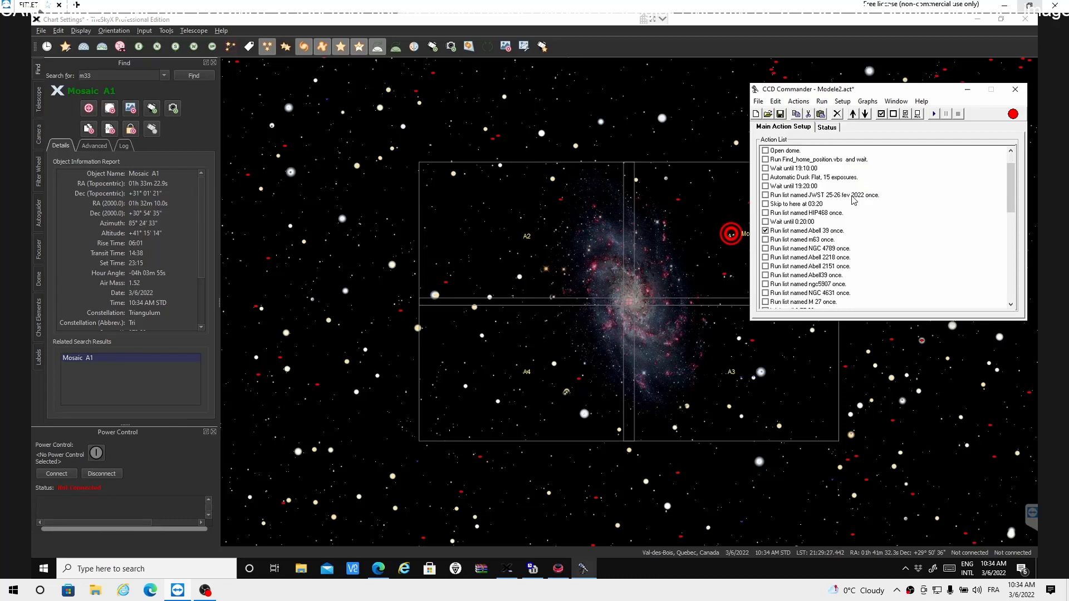
scroll(854, 201, "down", 7)
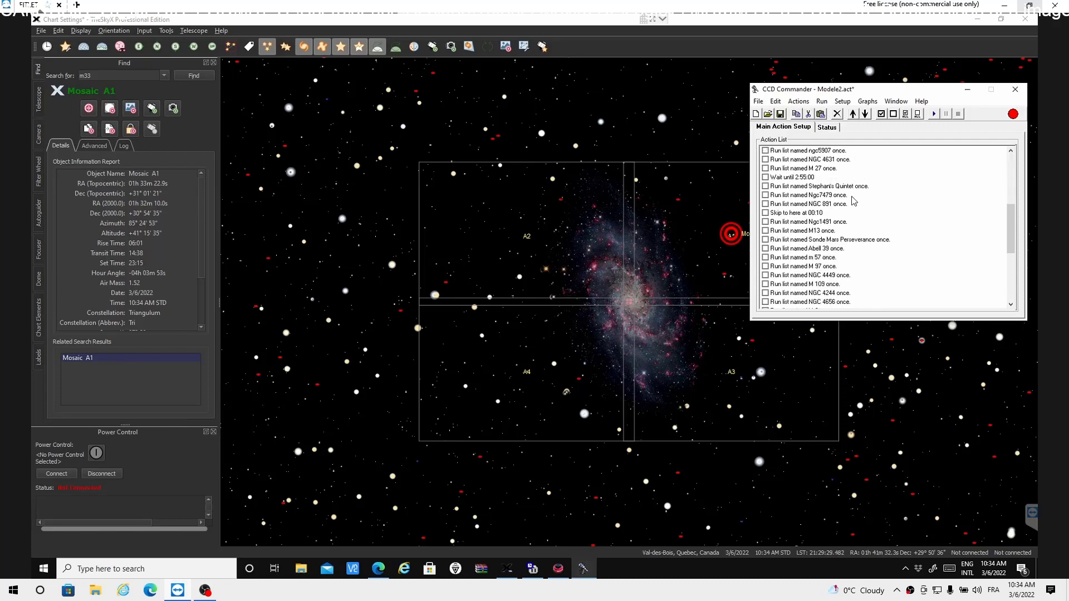
scroll(854, 201, "down", 4)
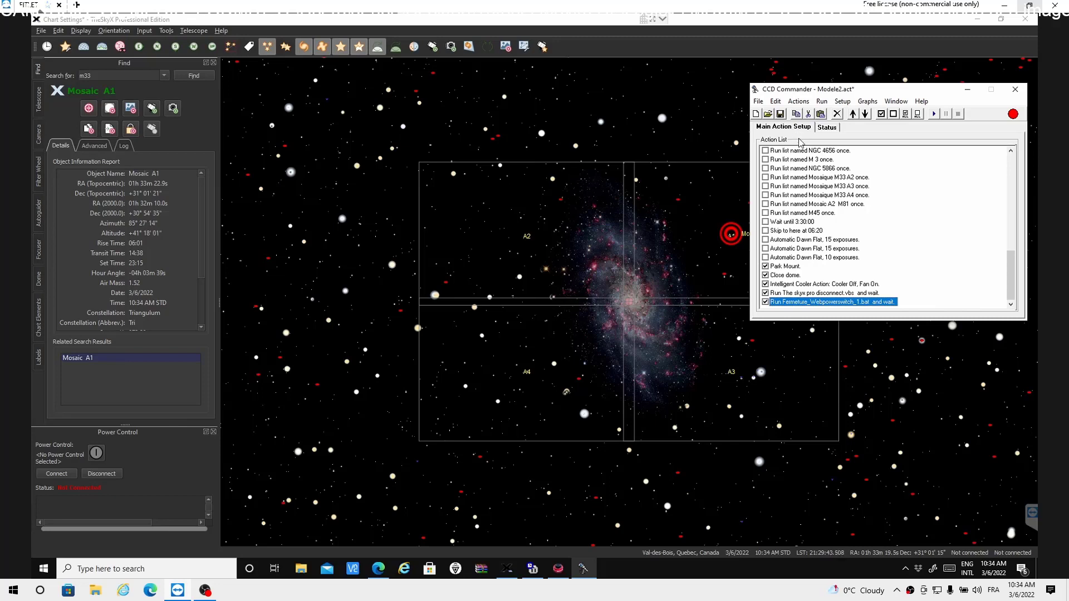
scroll(892, 182, "up", 3)
scroll(893, 182, "up", 6)
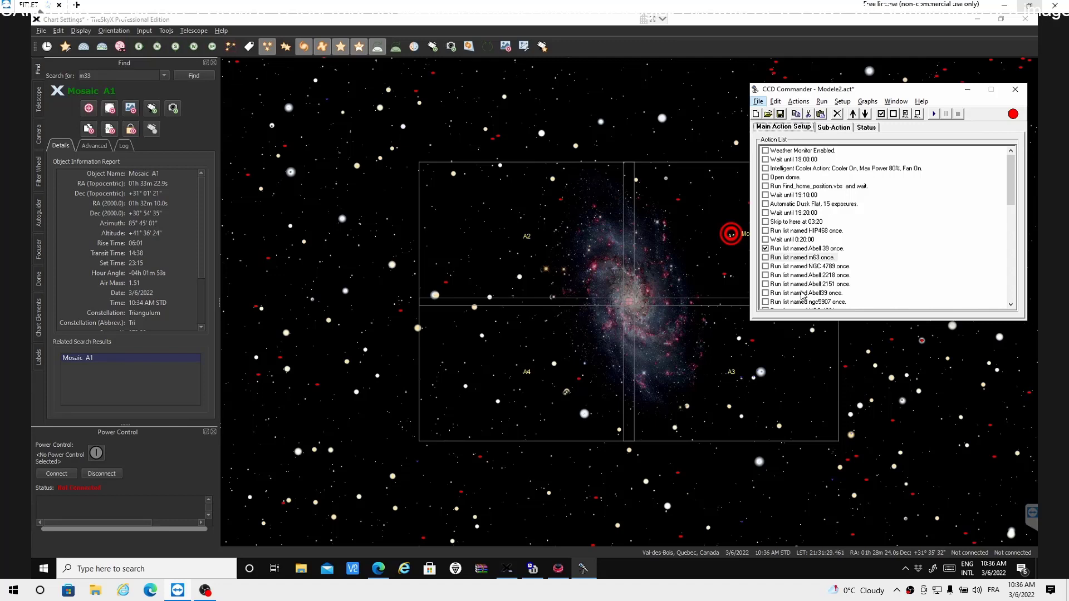
double_click(807, 252)
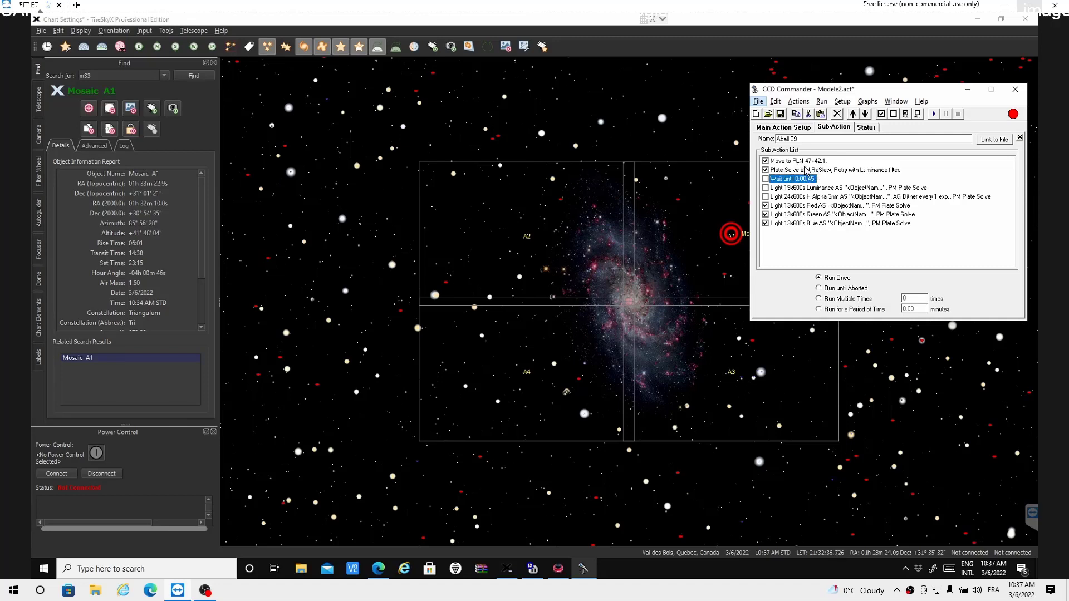
left_click(775, 131)
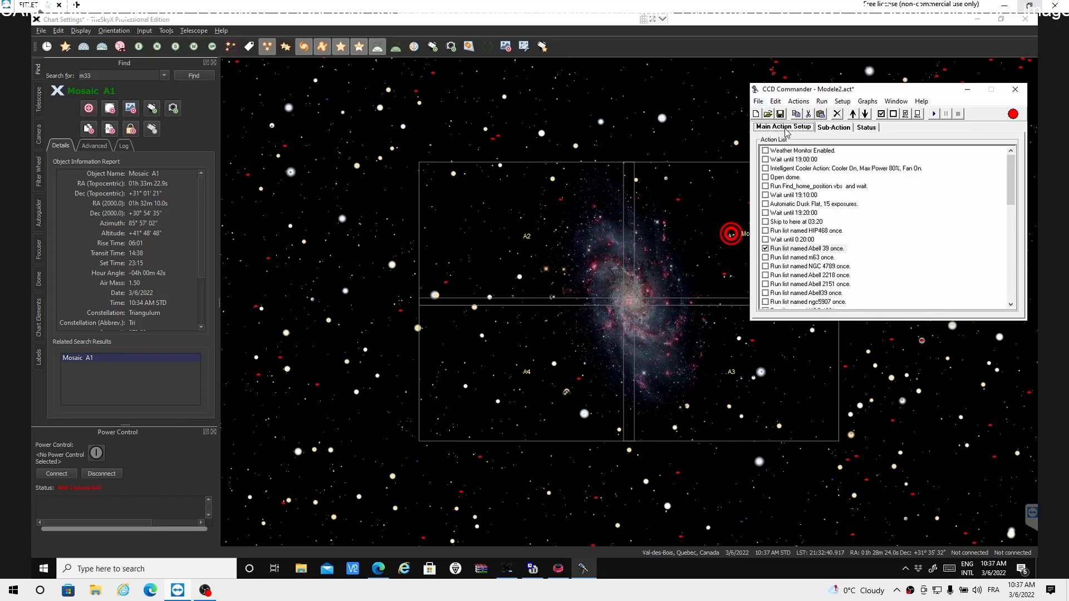
Step: Duplicate the Abell 39 run list in the main action list and rename the enabled original as Mosaic A1 M33
left_click(804, 252)
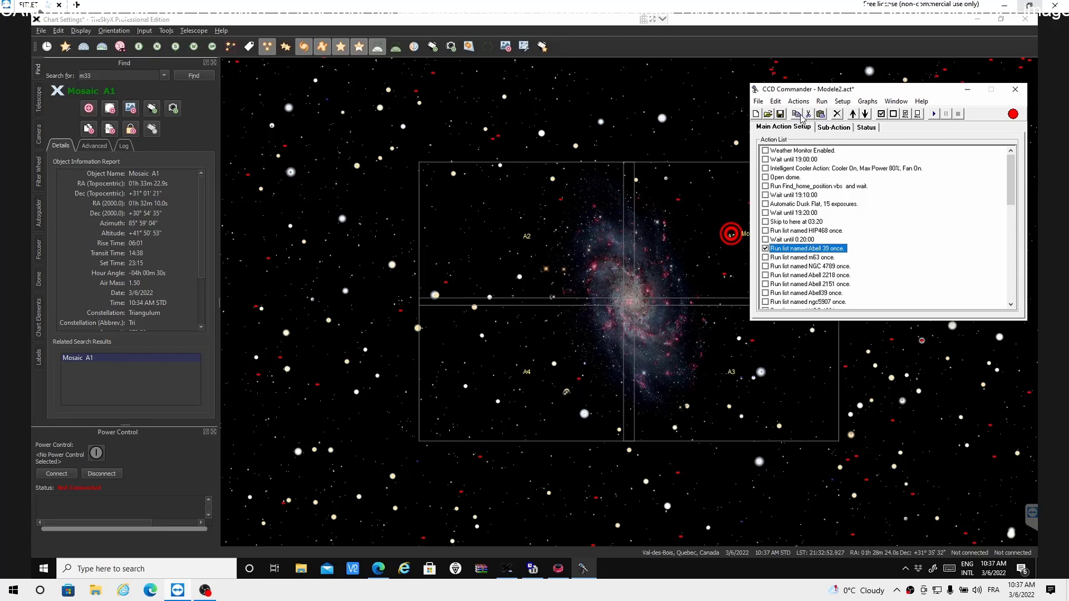
left_click(821, 115)
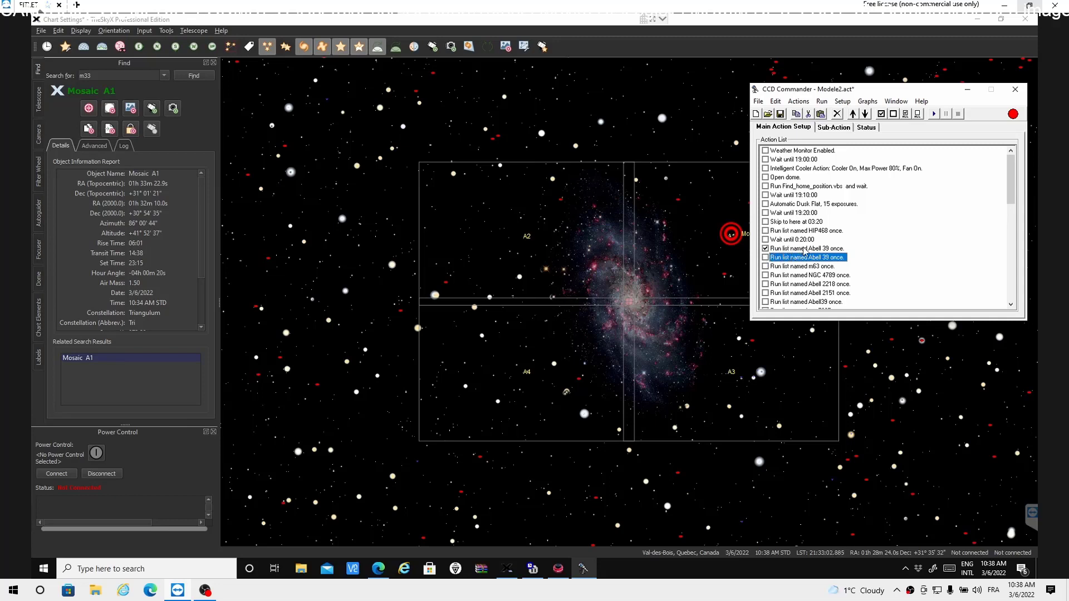
double_click(791, 251)
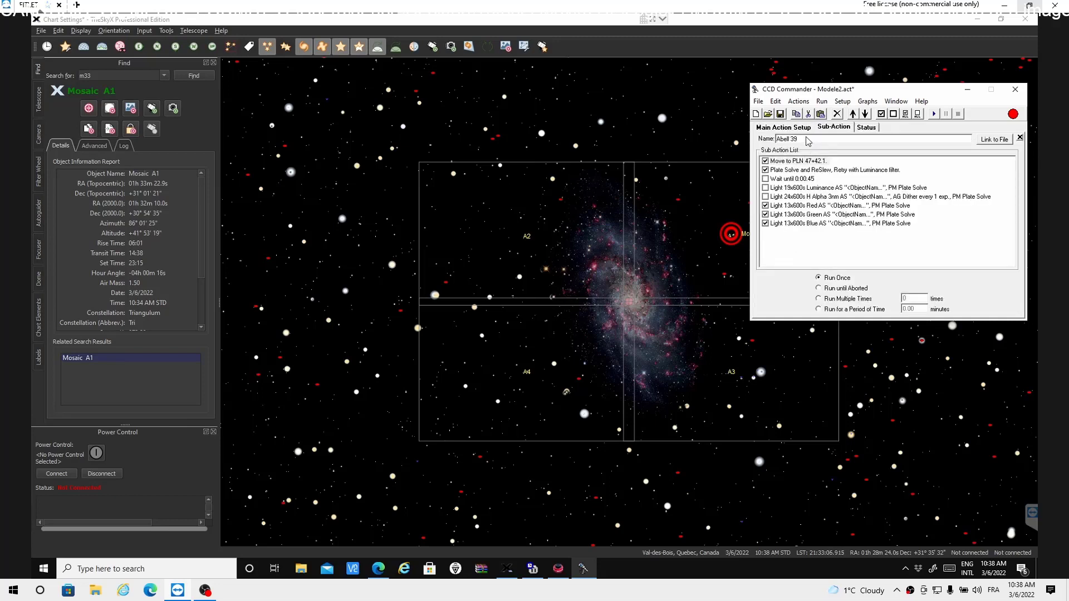
left_click_drag(802, 139, 767, 143)
type("Mosaic")
Step: Set the Mosaic A1 M33 list's move action to tile A1's RA/Dec taken from TheSky, and return to the main action list
double_click(802, 166)
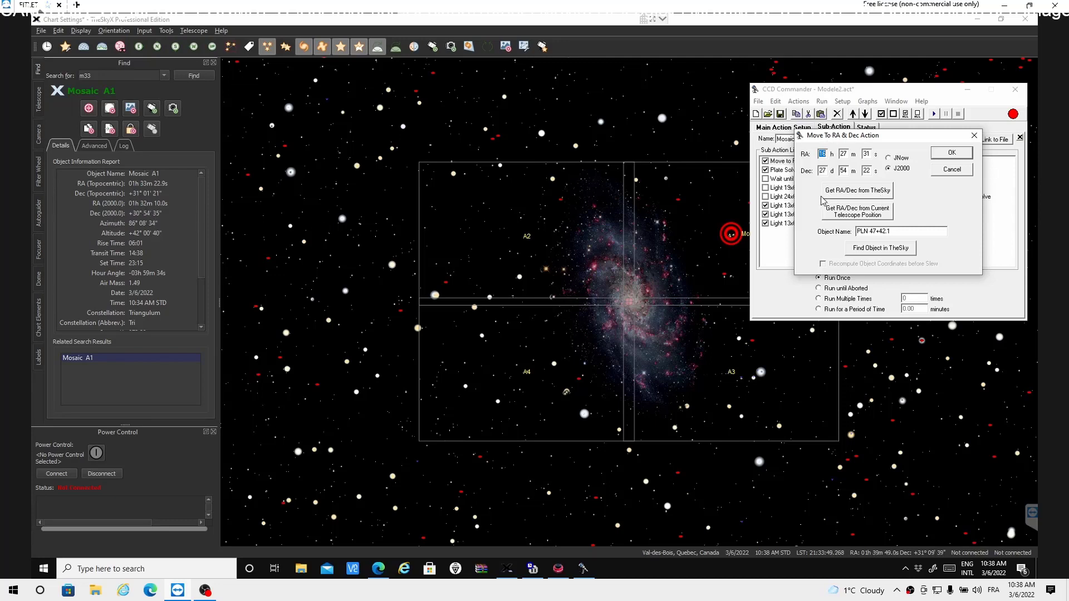
left_click(873, 196)
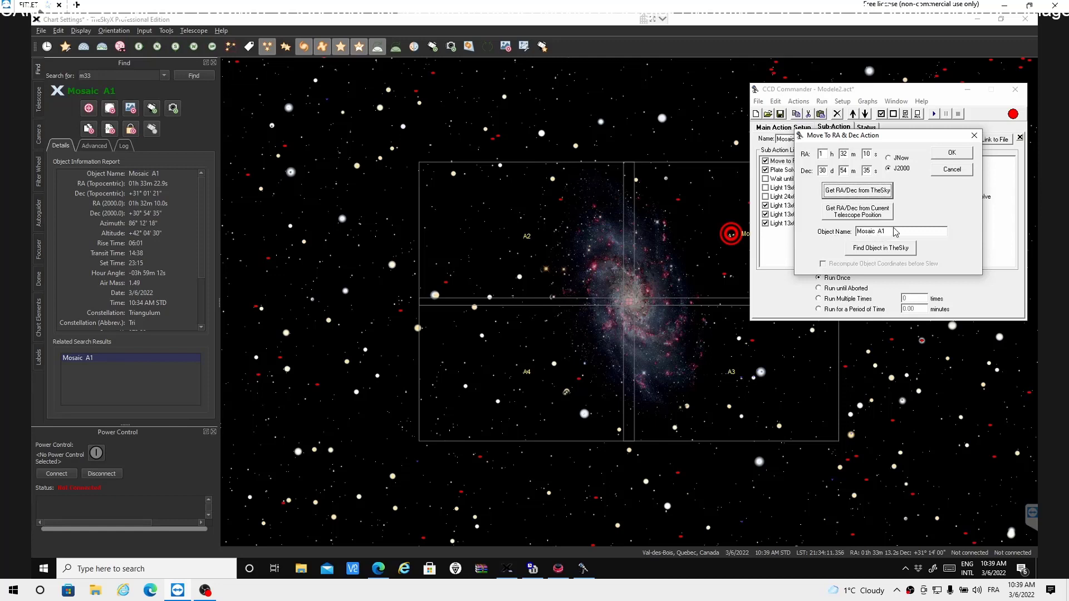
left_click(952, 154)
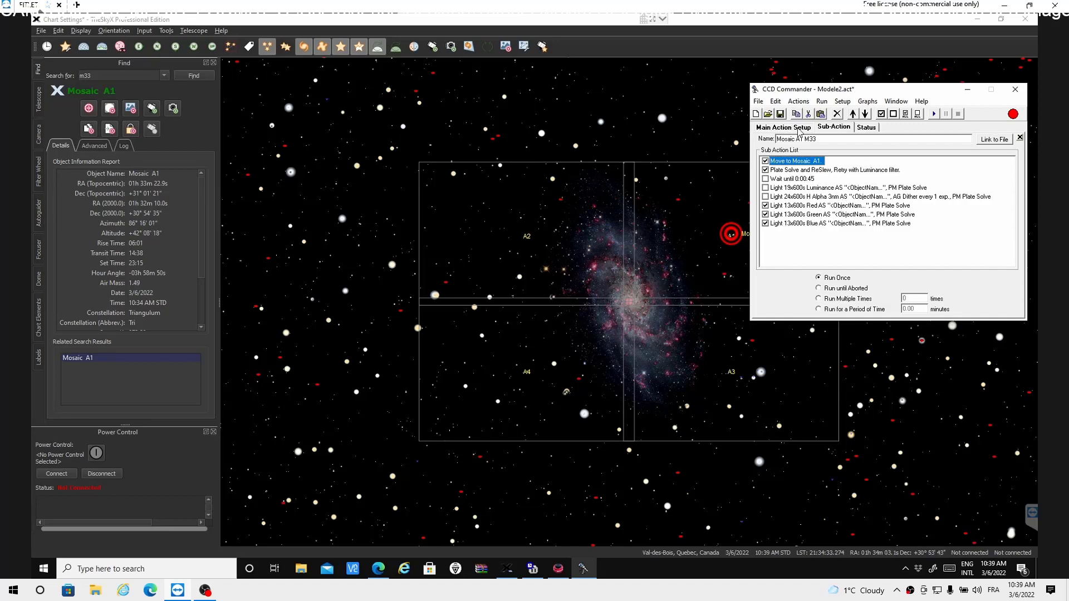
left_click(799, 128)
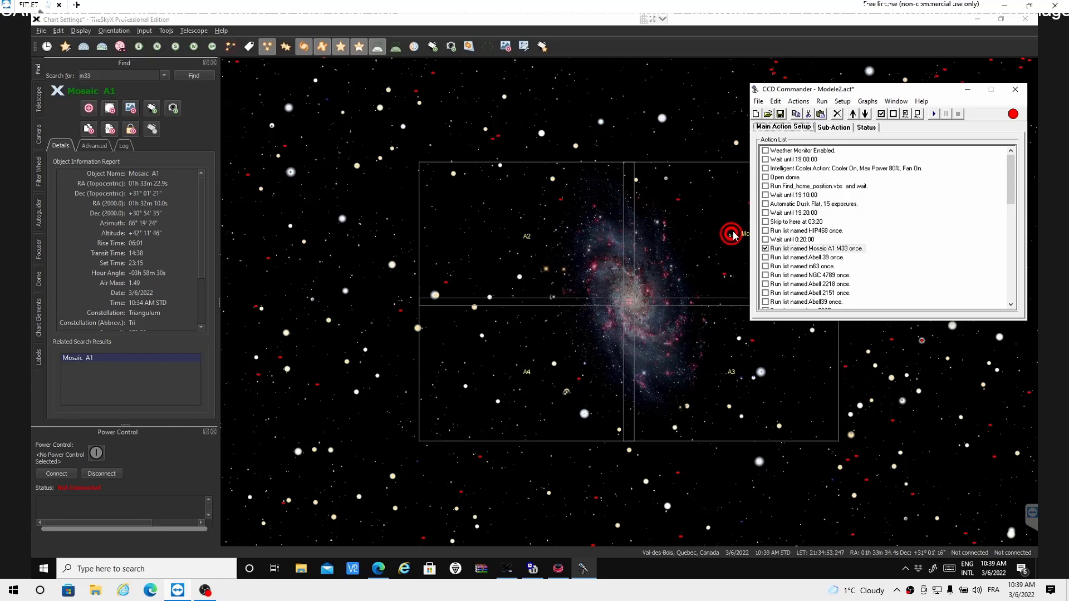
Step: Select mosaic tile A2 in TheSkyX's chart and switch back to CCD Commander
left_click(529, 241)
left_click(528, 237)
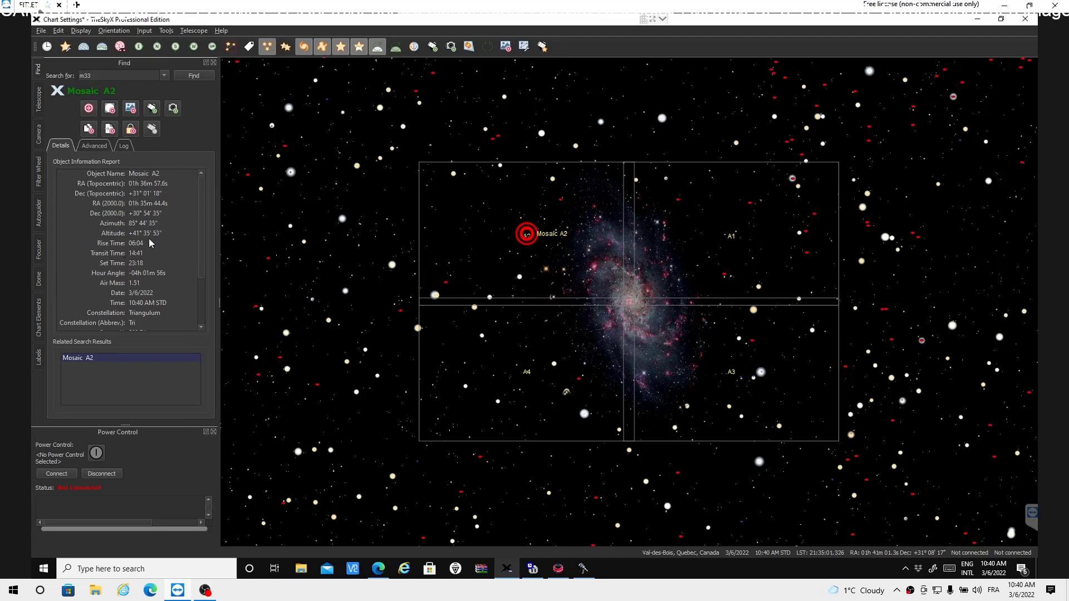
left_click(584, 568)
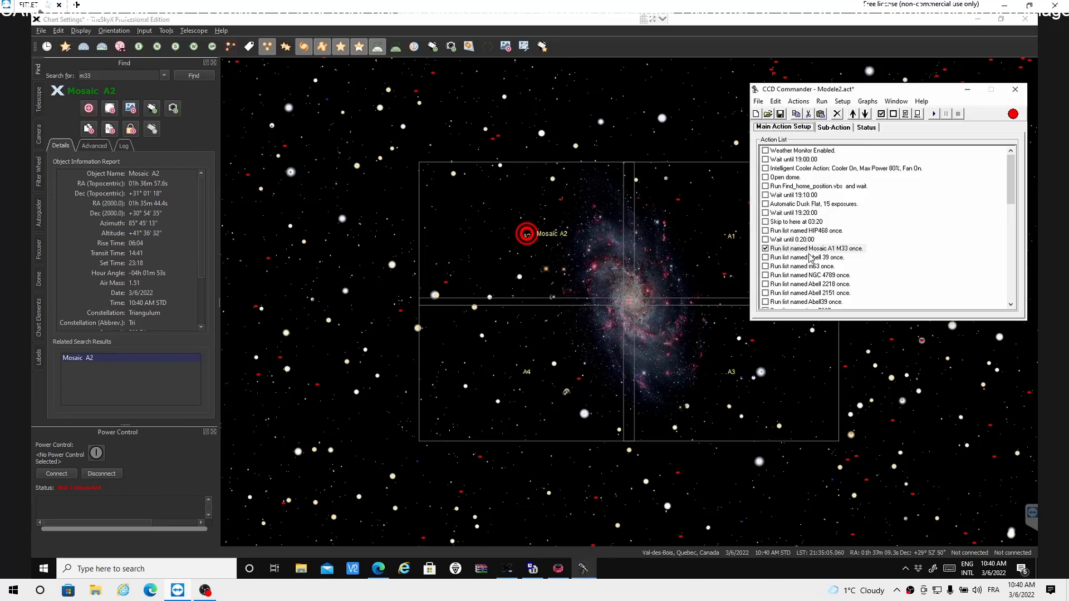
Step: Copy the Mosaic A1 M33 run list and paste the duplicate directly below it
left_click(808, 249)
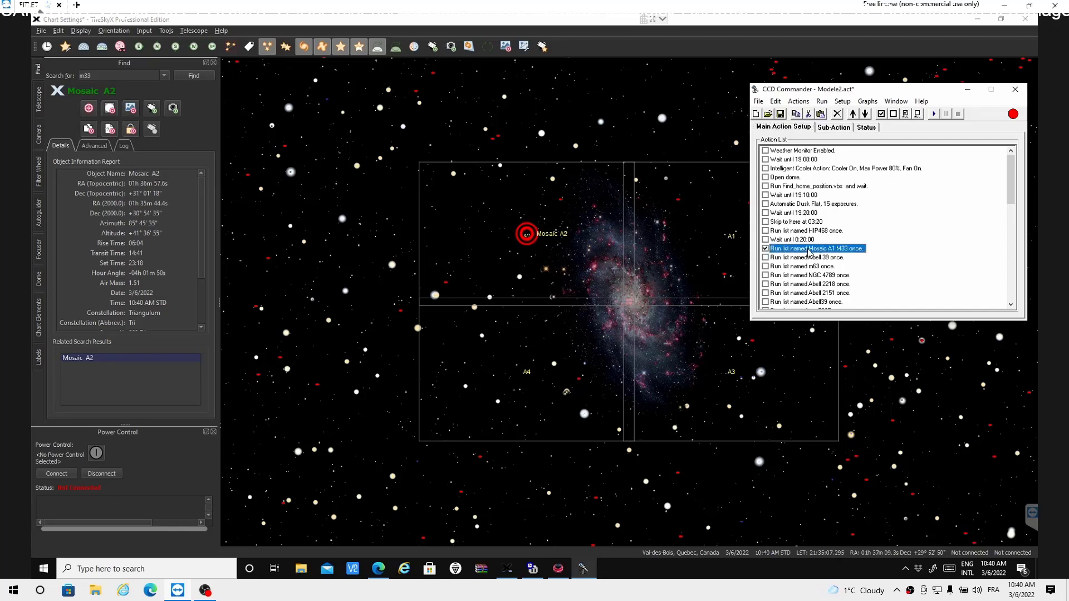
right_click(808, 250)
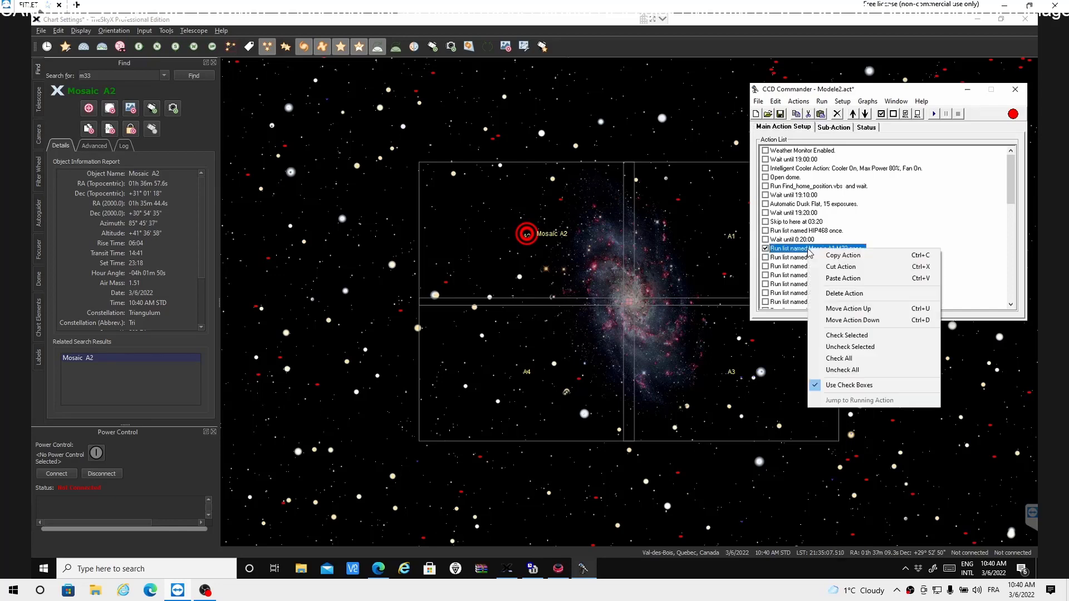
left_click(837, 259)
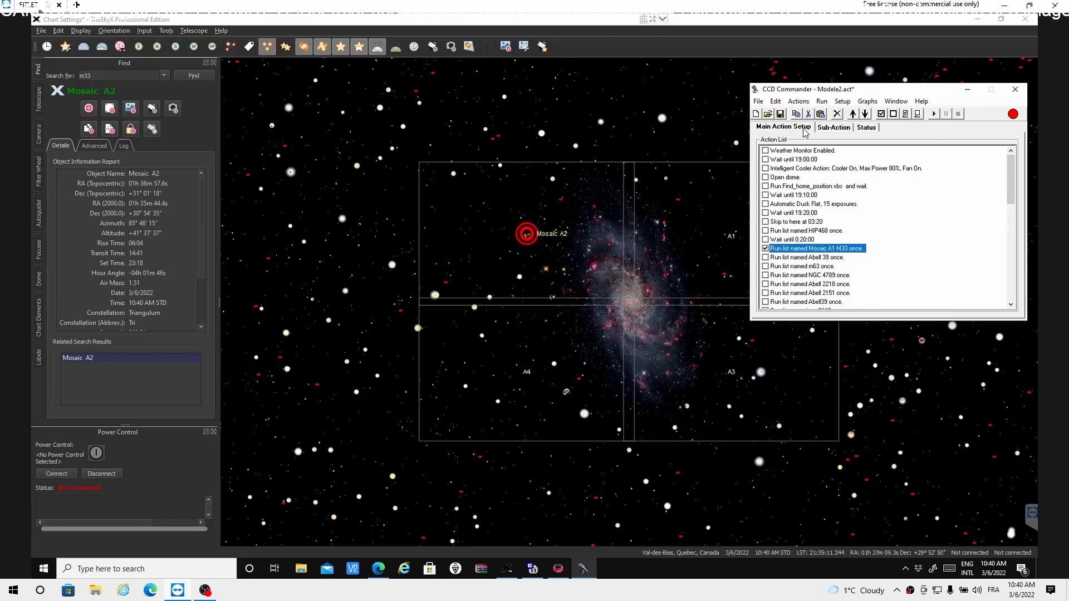
right_click(815, 250)
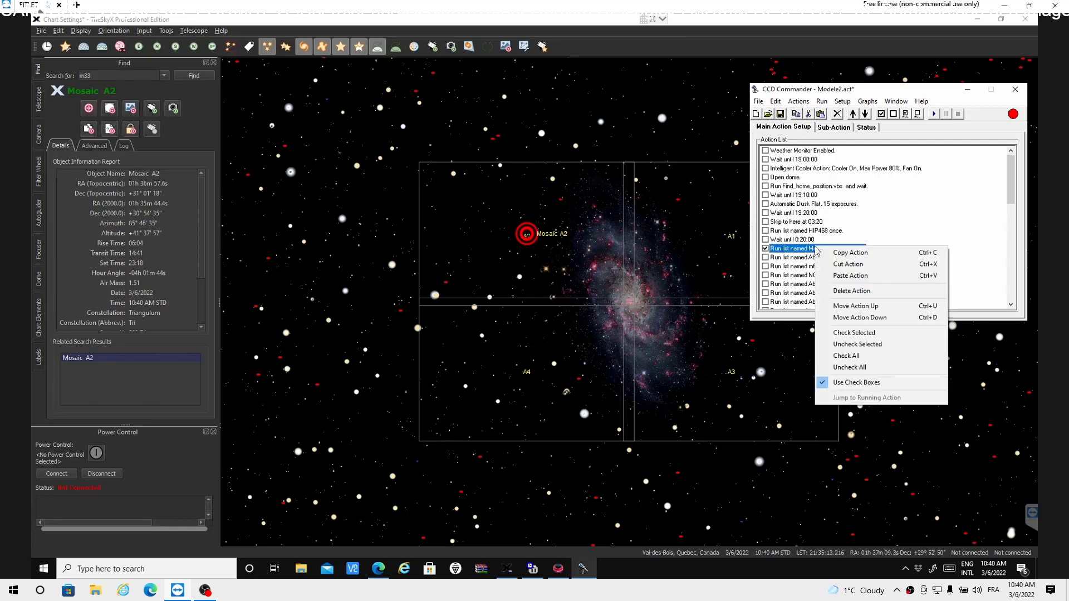
left_click(843, 276)
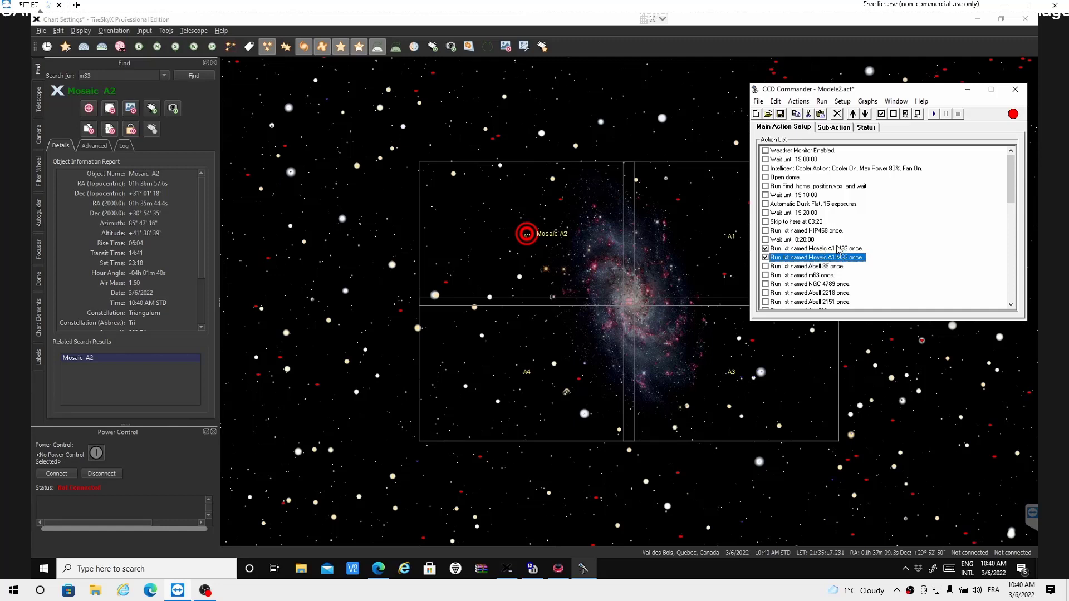
Step: In the duplicated list, set the move action to tile A2's RA/Dec from TheSky and rename the list Mosaic A2 M33
double_click(794, 258)
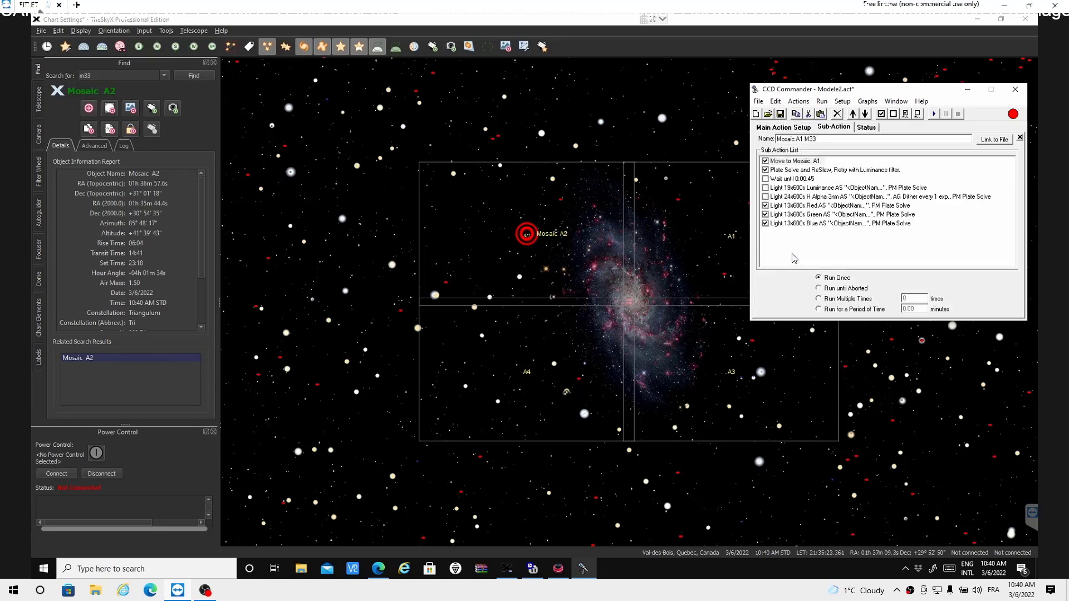
double_click(796, 161)
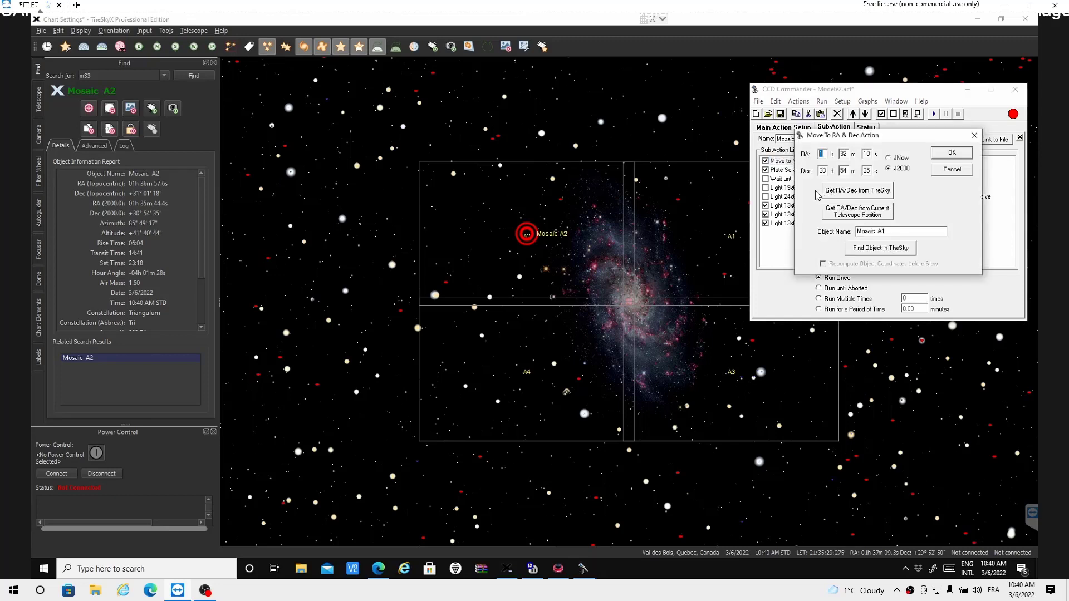
left_click(865, 195)
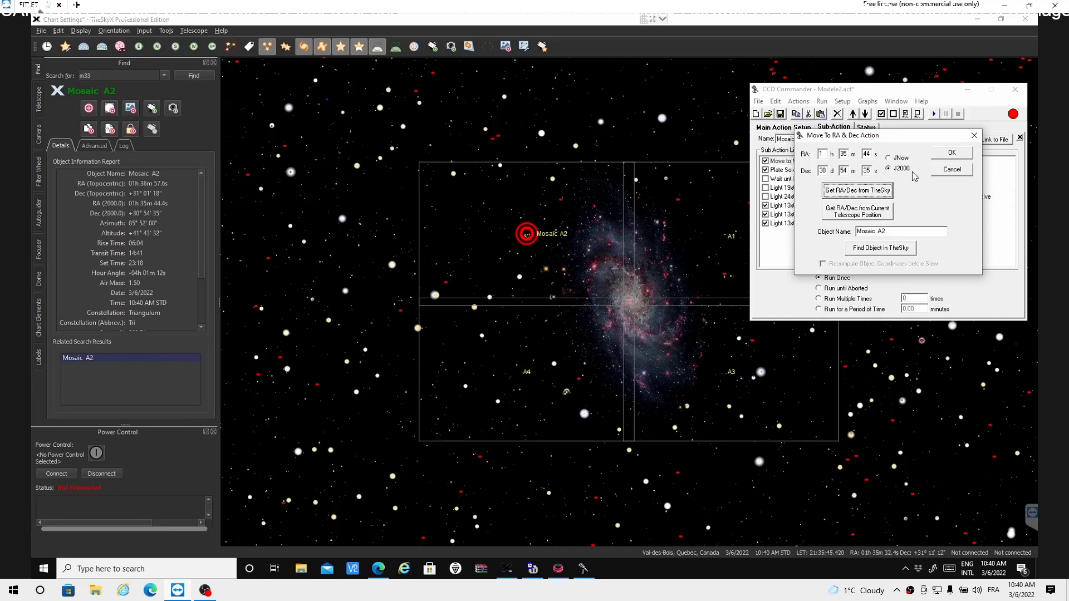
left_click(960, 152)
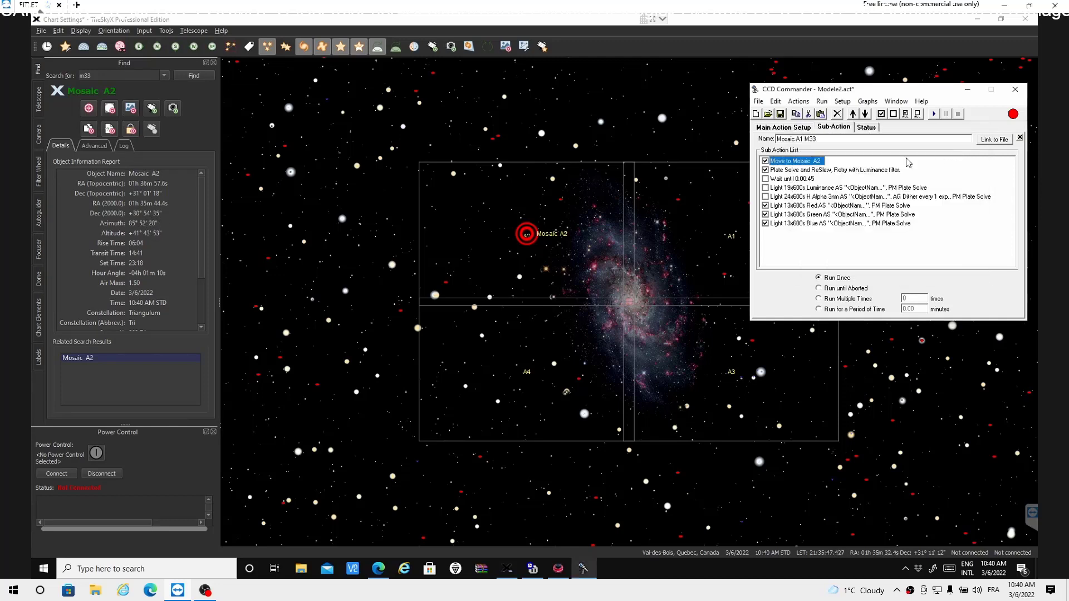
left_click(802, 140)
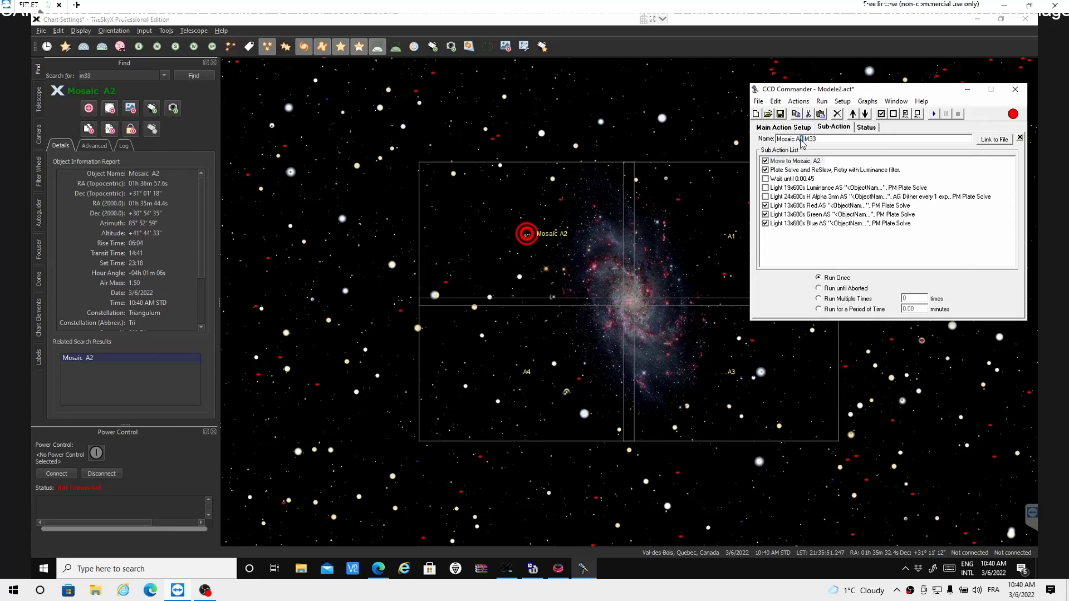
key("BackSpace")
type("2")
Step: Select mosaic tile A3 in TheSkyX's chart and paste another copy of the Mosaic A1 M33 list below Mosaic A2 M33 in CCD Commander
left_click(731, 374)
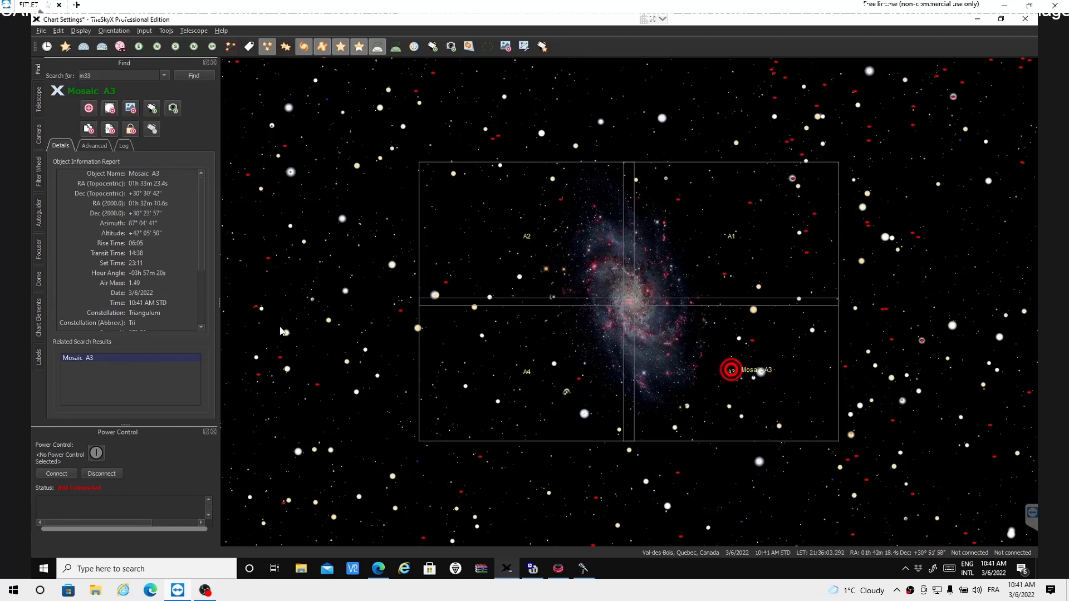
left_click(583, 568)
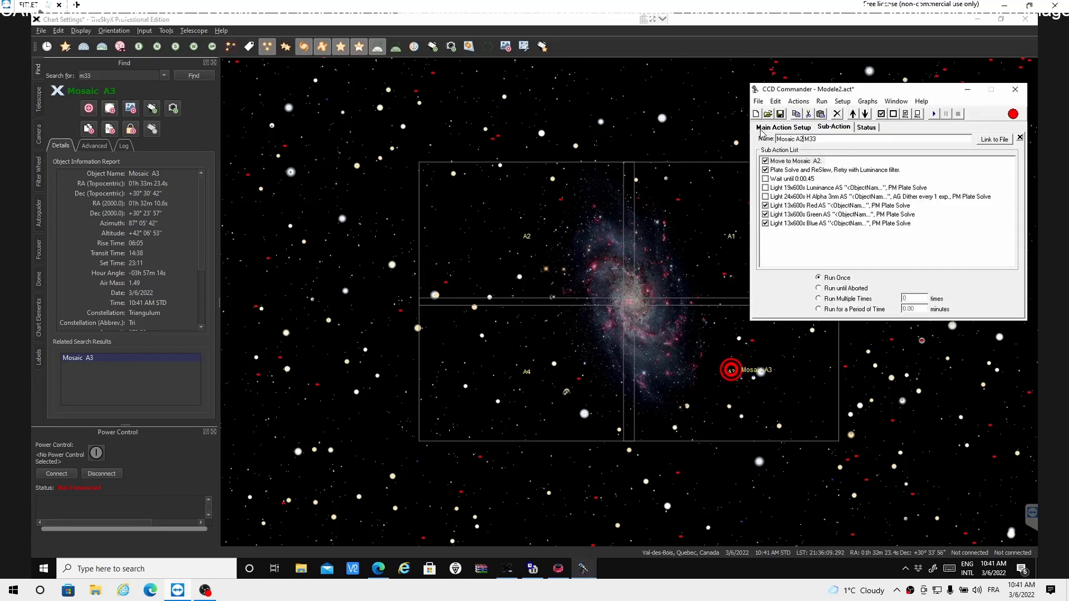
left_click(785, 132)
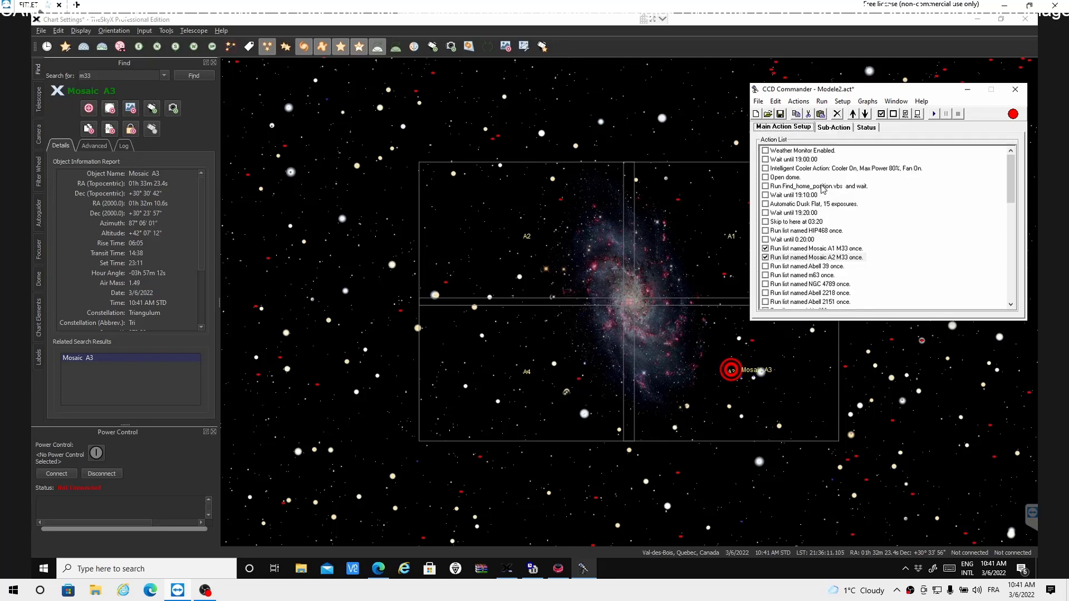
right_click(824, 261)
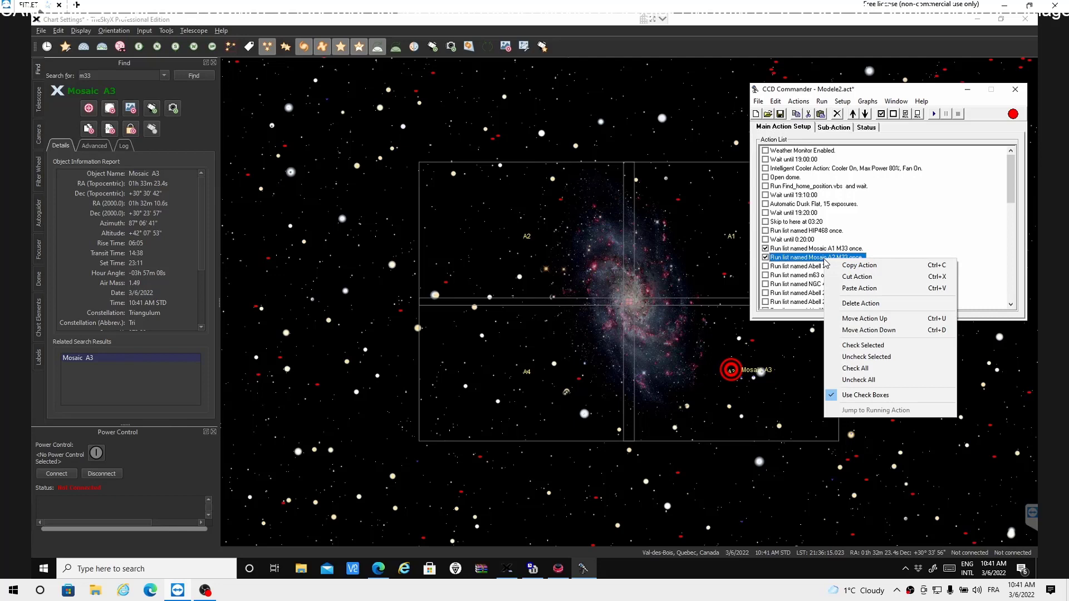
left_click(857, 289)
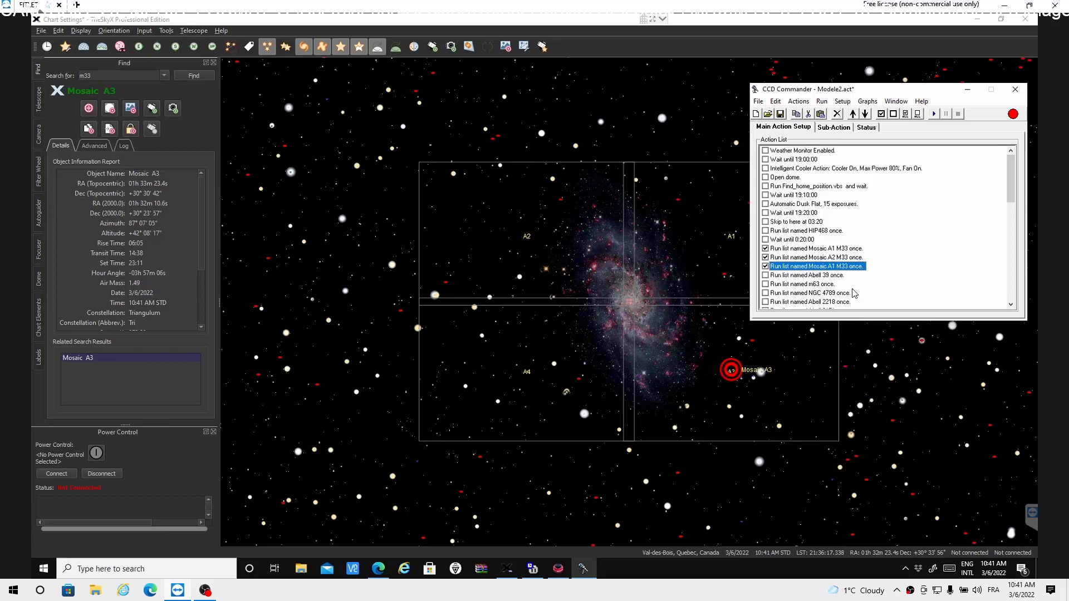
Step: In the newly pasted list, set the move action to tile A3's RA/Dec from TheSky and rename the list Mosaic A3 M33
double_click(827, 269)
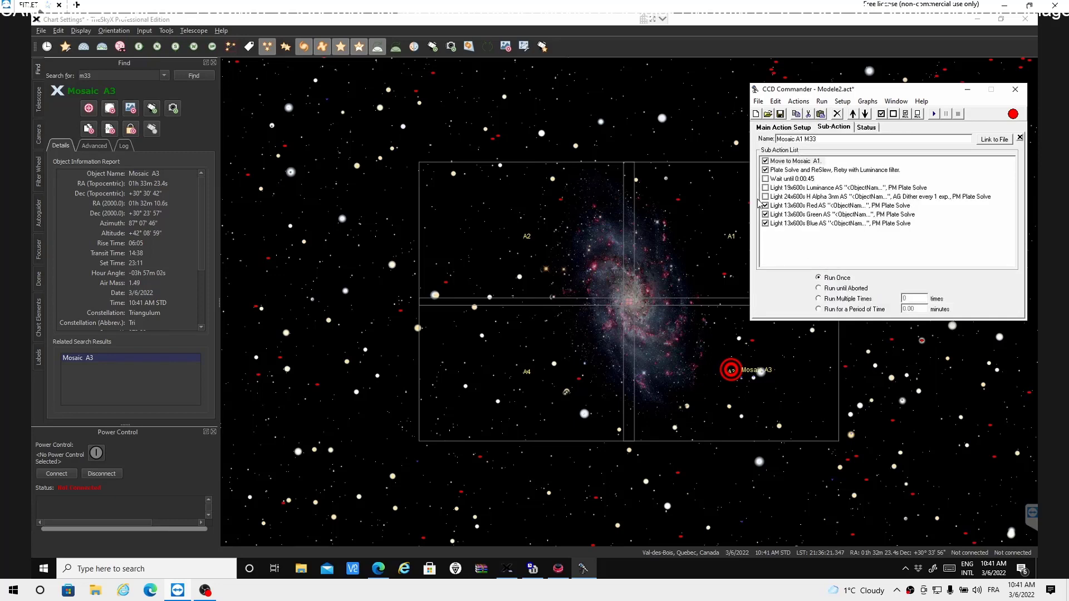
double_click(814, 162)
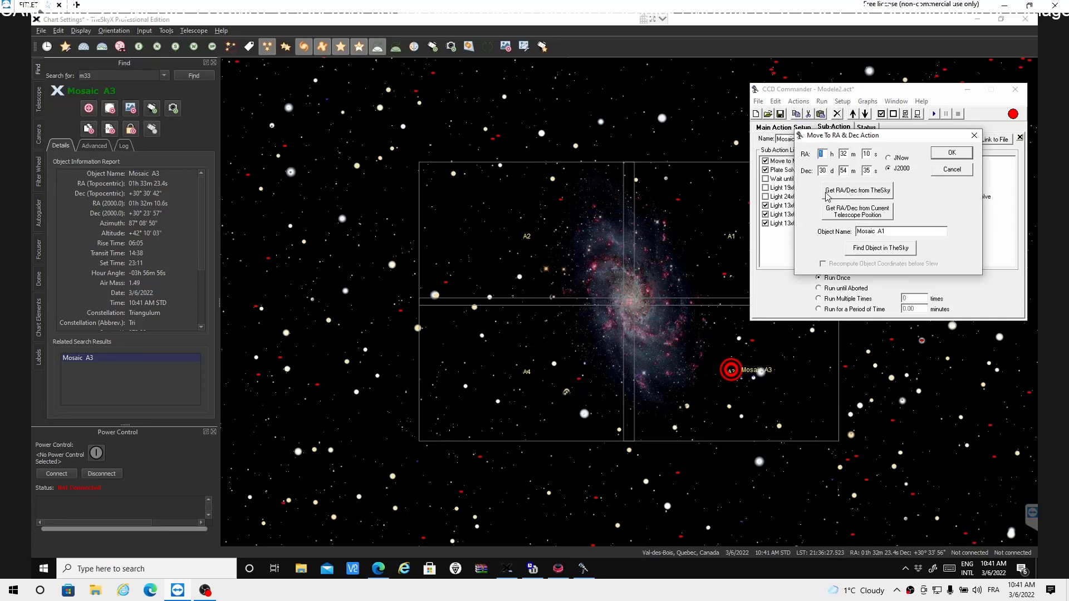
left_click(857, 195)
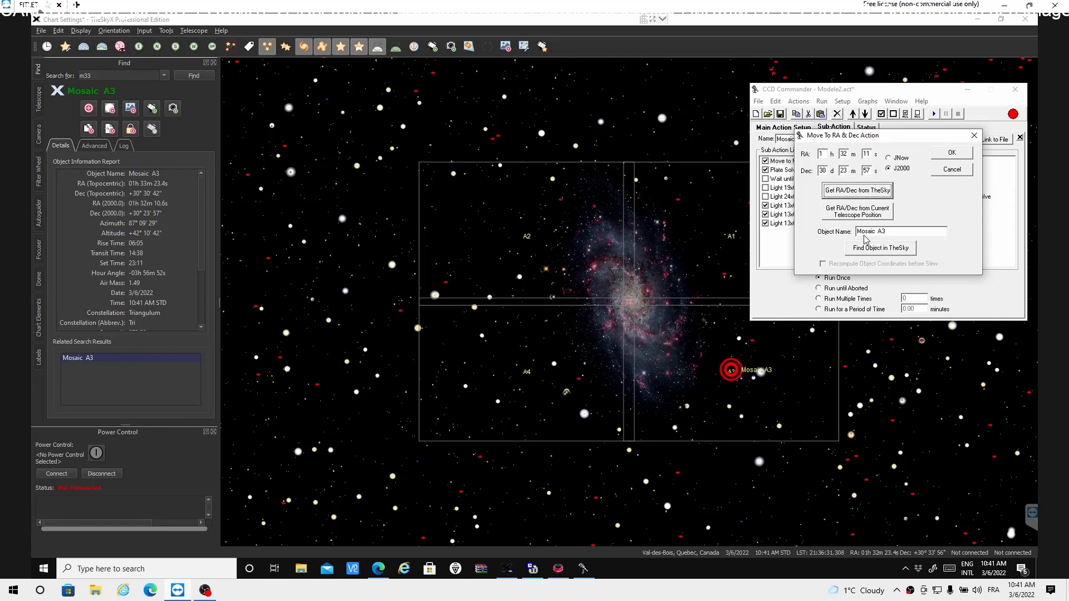
left_click(950, 152)
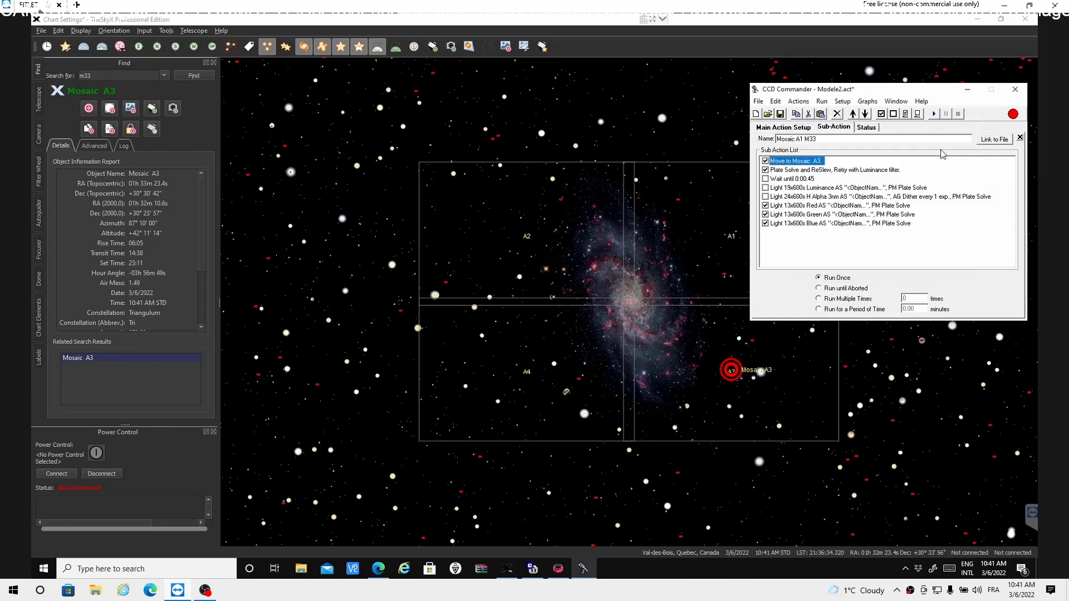
left_click(801, 141)
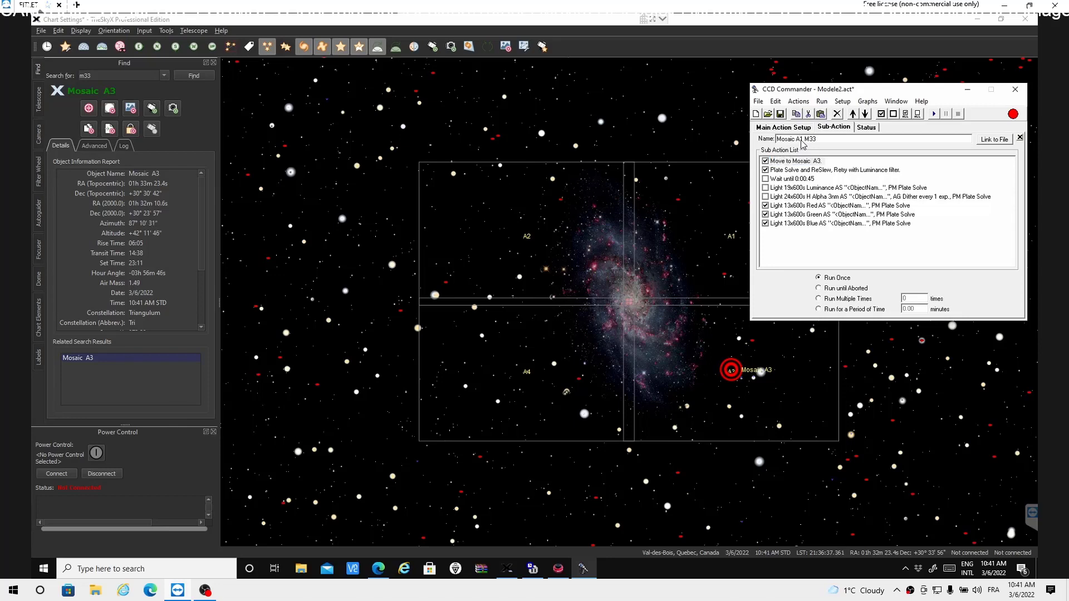
left_click_drag(800, 140, 802, 141)
type("3")
left_click(779, 129)
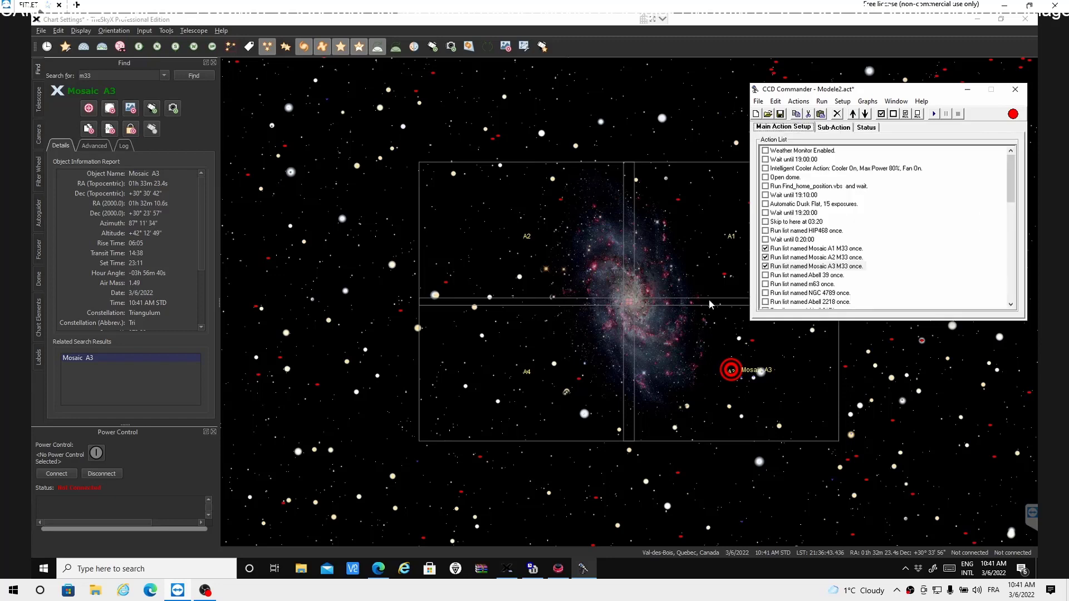
Step: Select mosaic tile A4 in TheSkyX's chart and paste another copy of the Mosaic A1 M33 list below Mosaic A3 M33 in CCD Commander
left_click(528, 376)
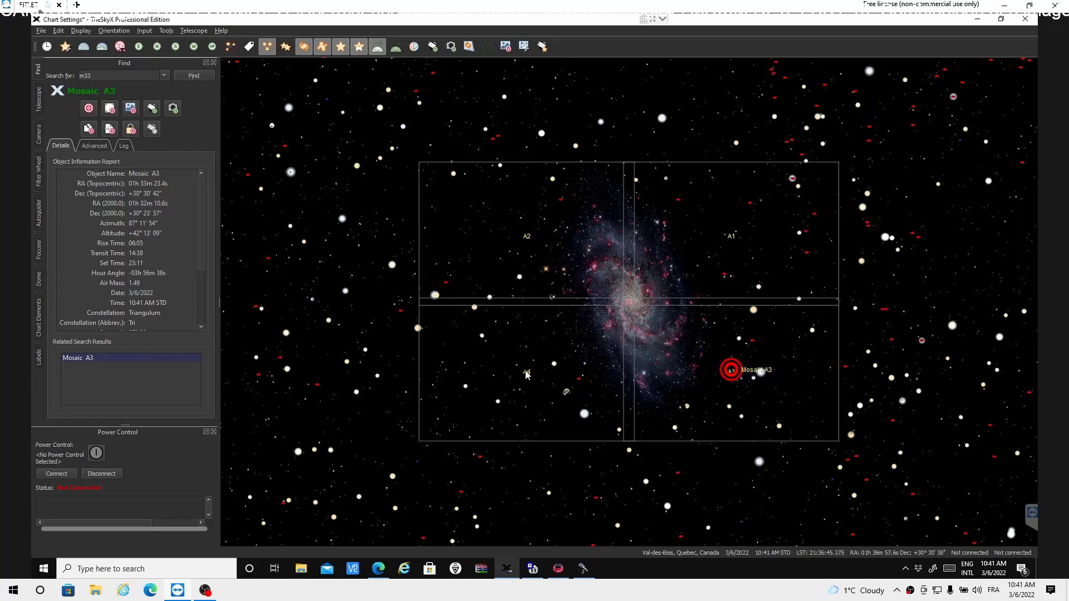
left_click(528, 375)
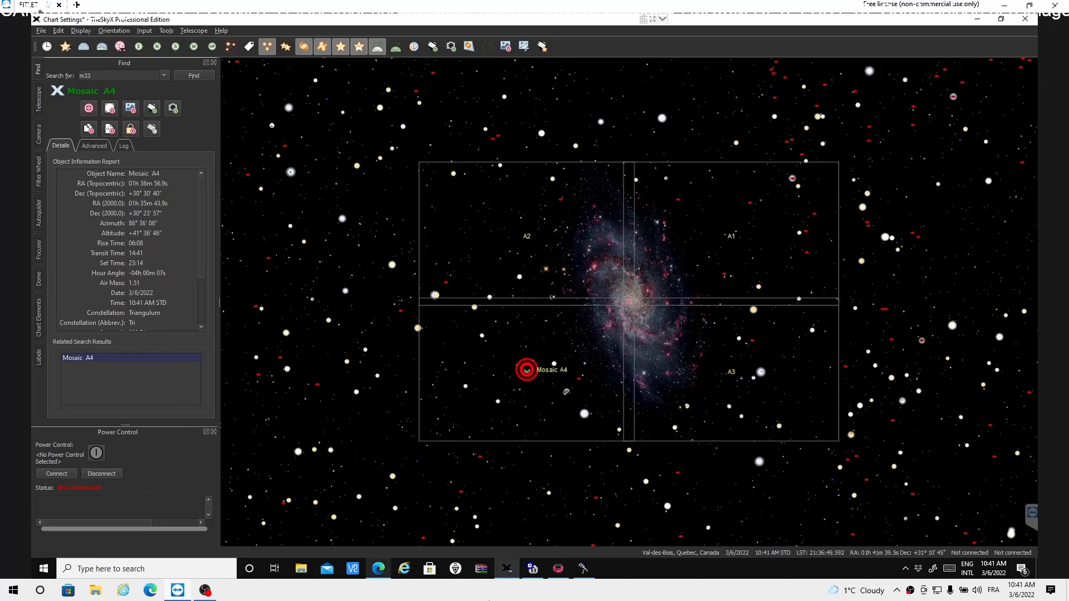
left_click(584, 568)
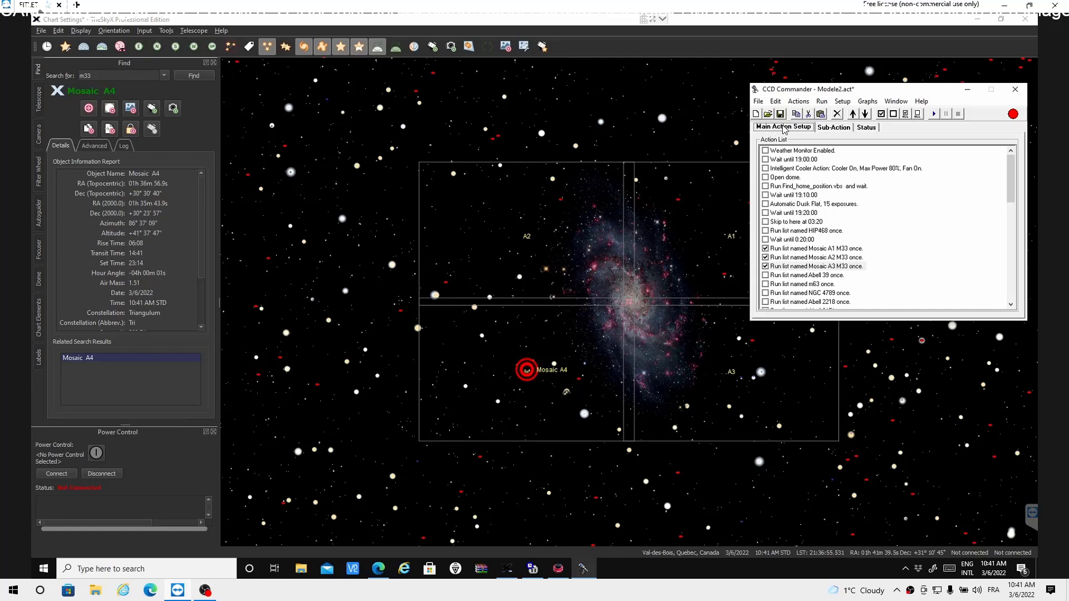
right_click(829, 271)
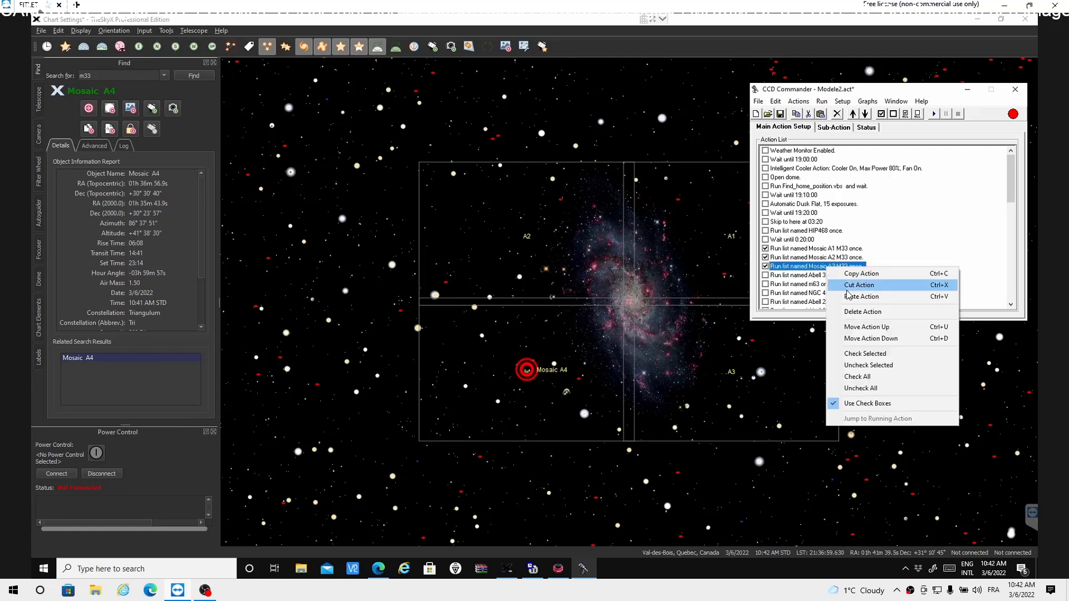
left_click(850, 299)
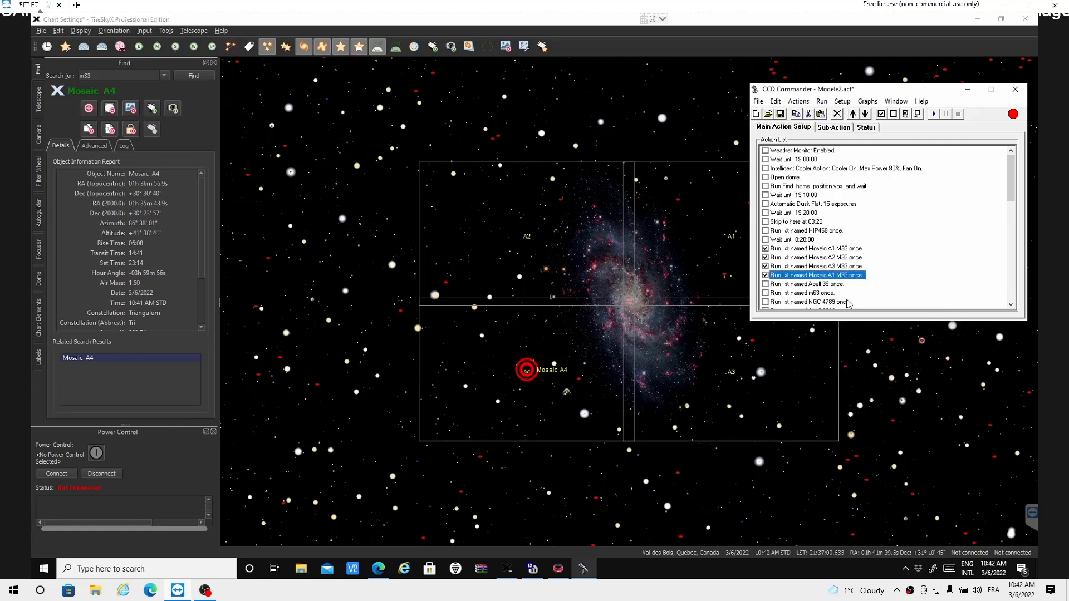
Step: In the newly pasted list, rename the list Mosaic A4 M33 and set the move action to tile A4's RA/Dec from TheSky
double_click(812, 275)
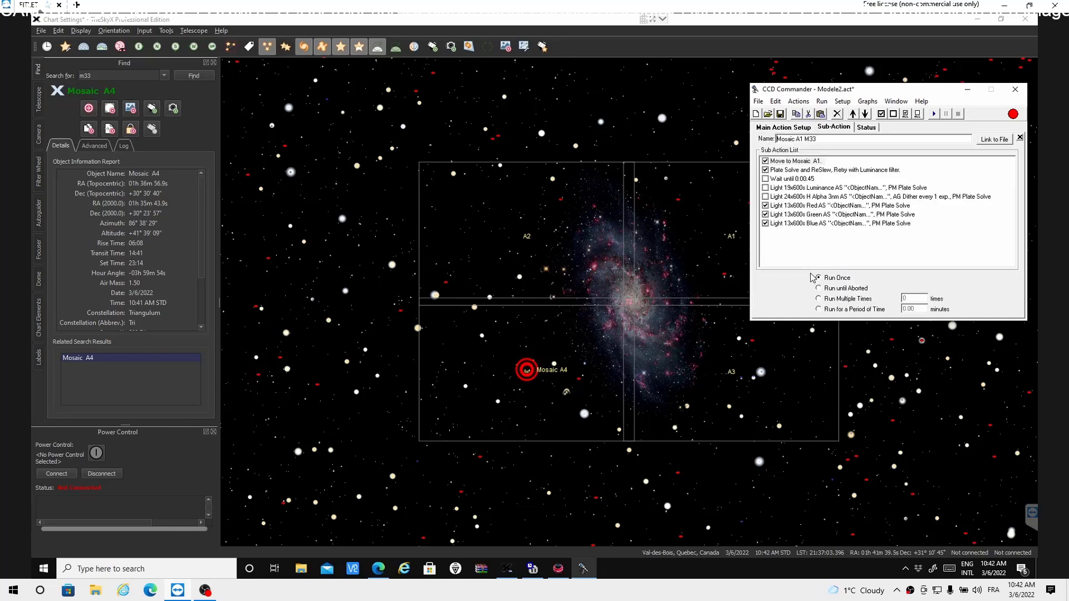
left_click(802, 140)
type("4")
double_click(797, 161)
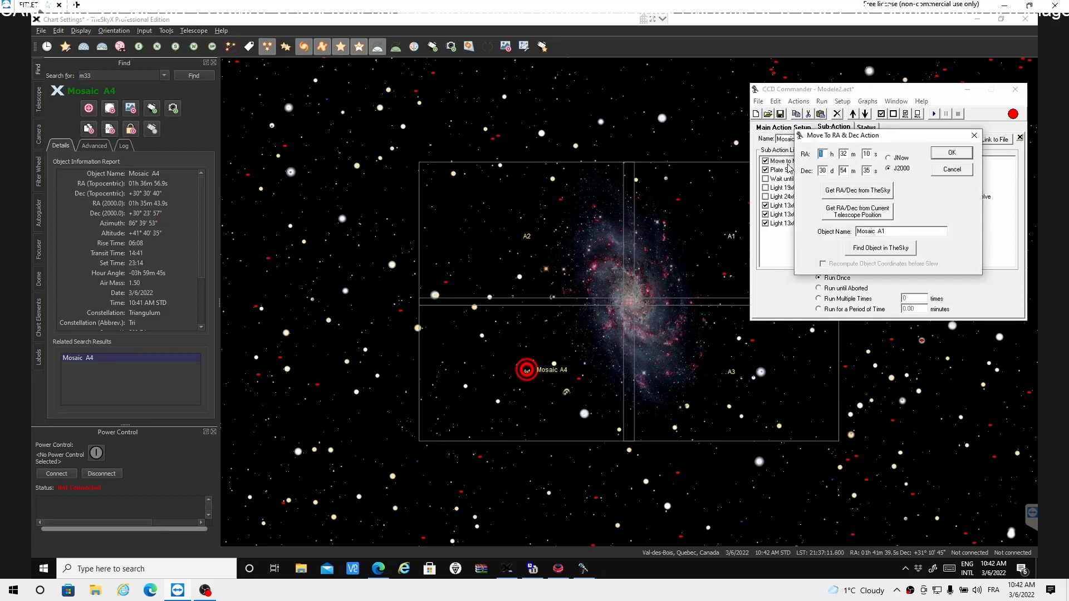
left_click(861, 193)
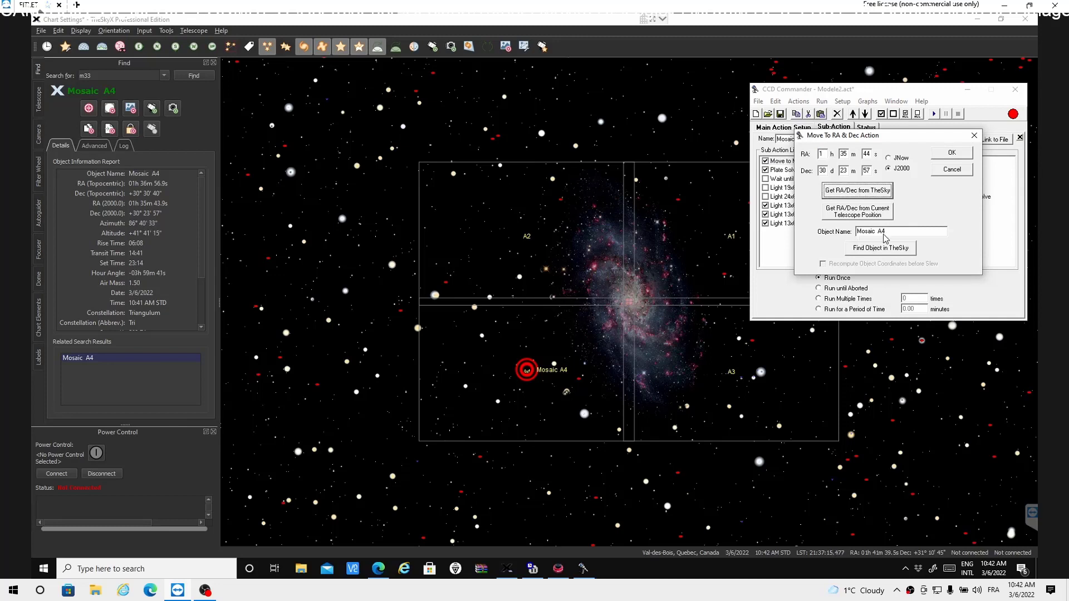
left_click(946, 155)
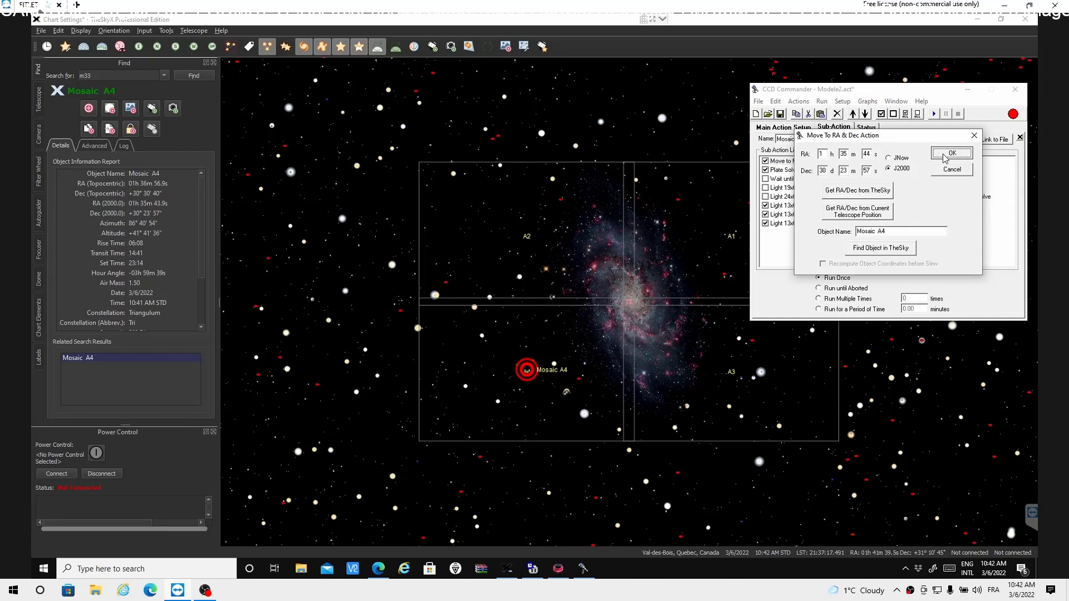
left_click(781, 129)
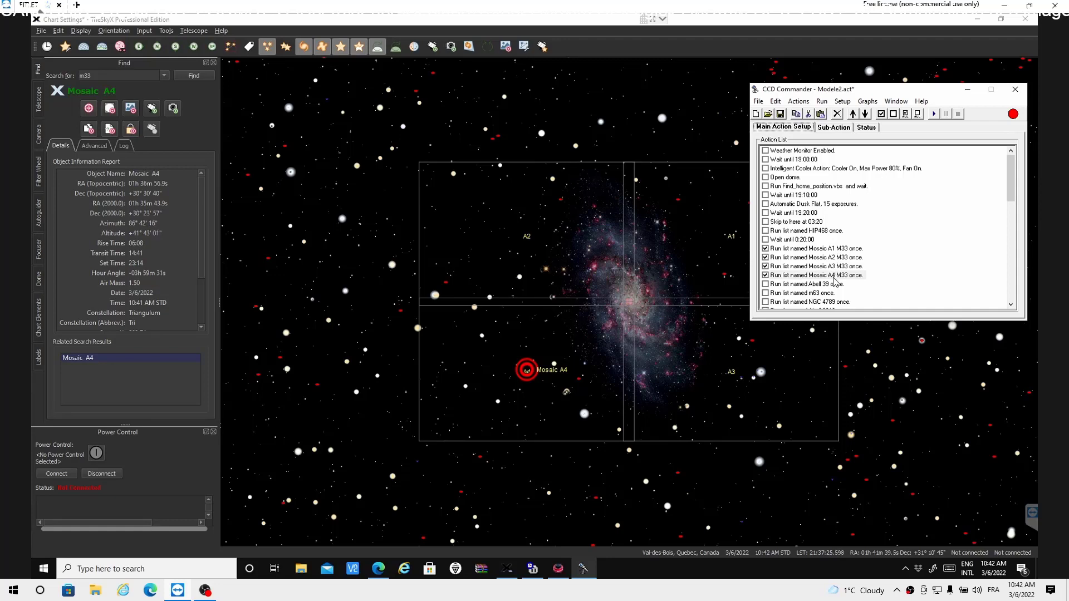
Step: In the Mosaic A1 M33 list, disable the Red and Green 13x600s light actions, enable the 19x600s Luminance action, and return to the main action list
double_click(816, 249)
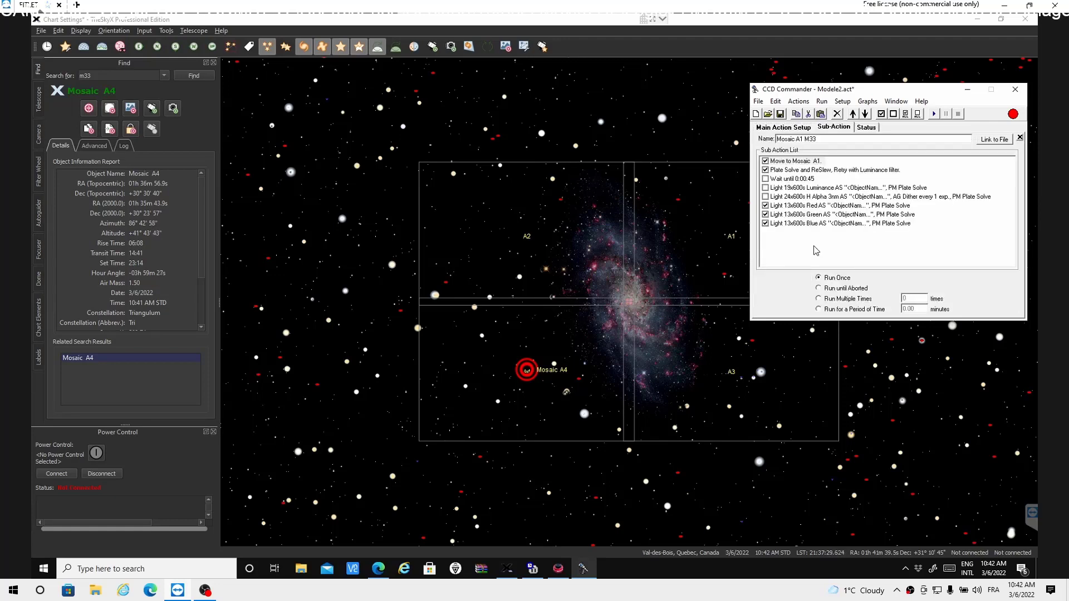
left_click(765, 205)
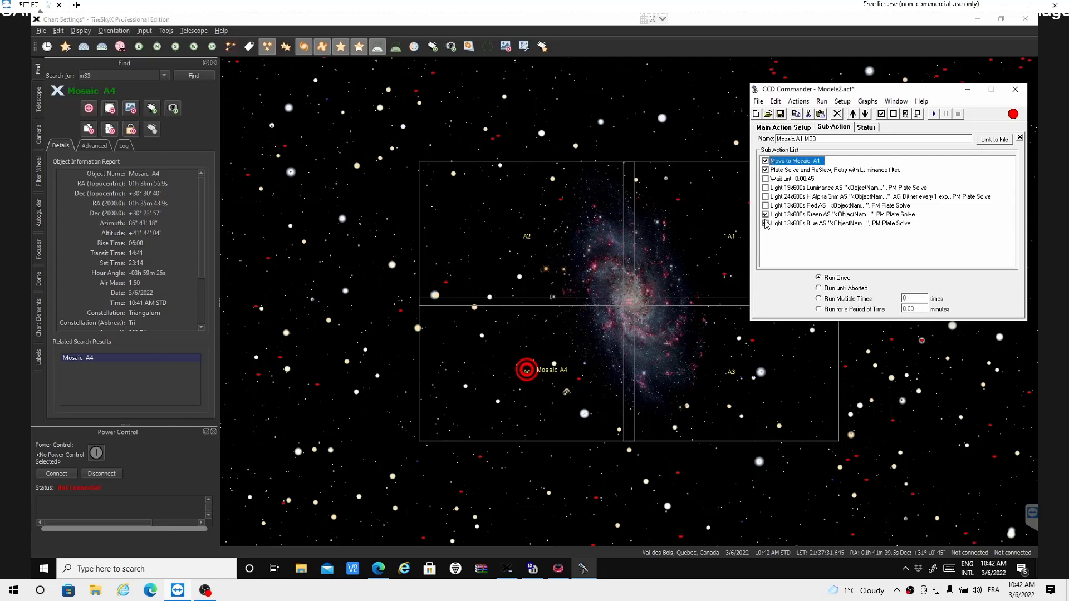
left_click(765, 215)
left_click(765, 189)
left_click(776, 132)
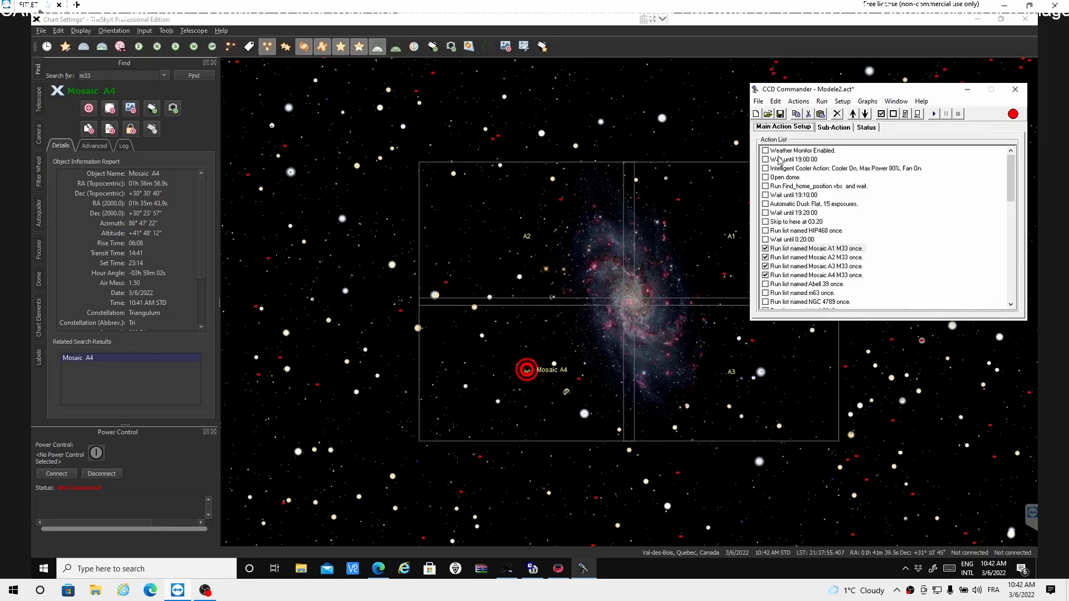